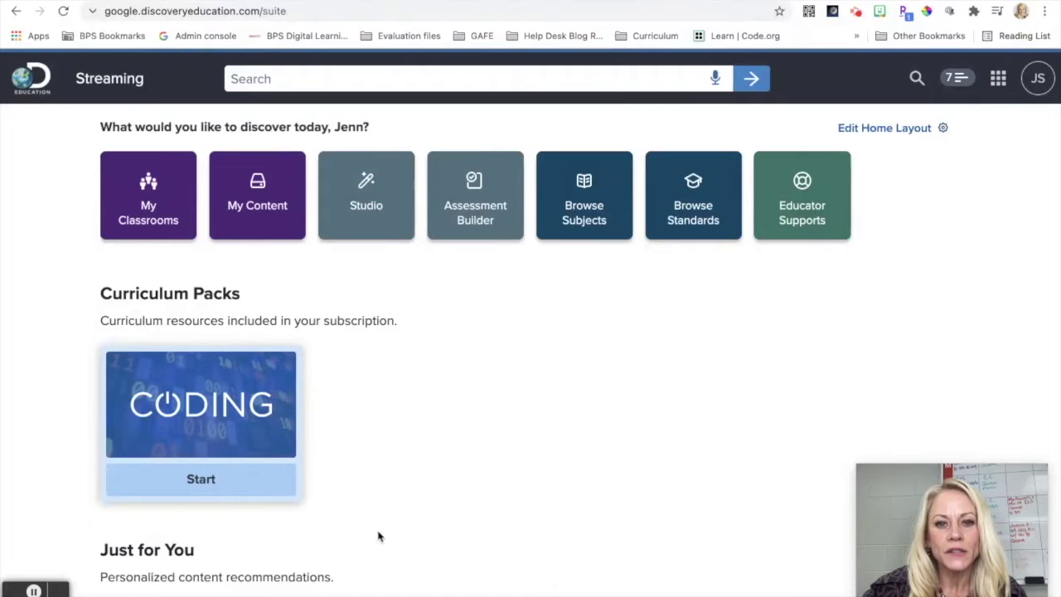
# Step: Go from the Browse Subjects library to the English/Language Arts subject page
pyautogui.click(577, 203)
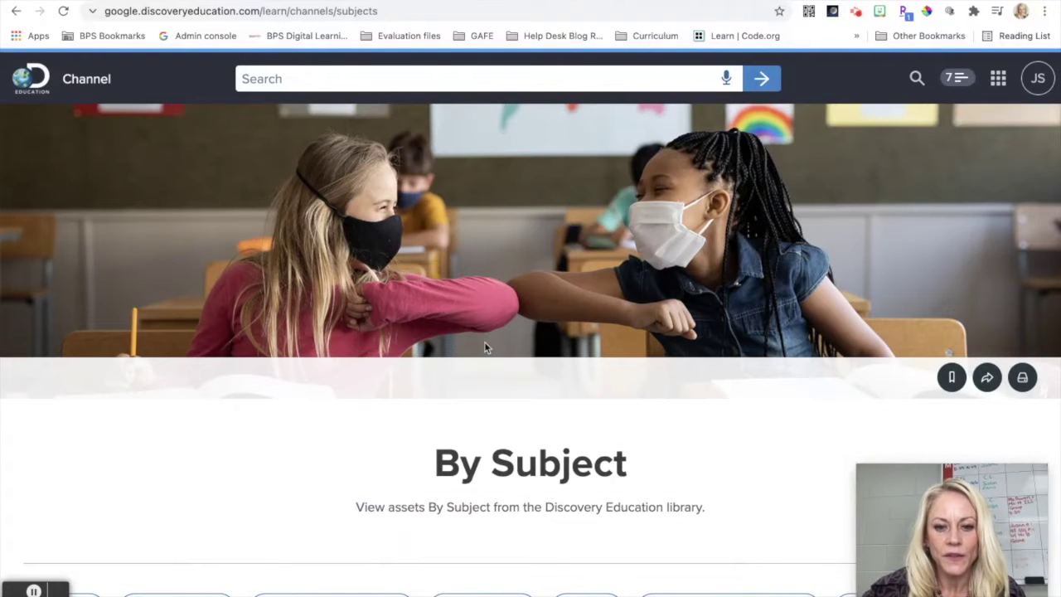
pyautogui.scroll(-2, 434, 425)
pyautogui.scroll(-2, 434, 425)
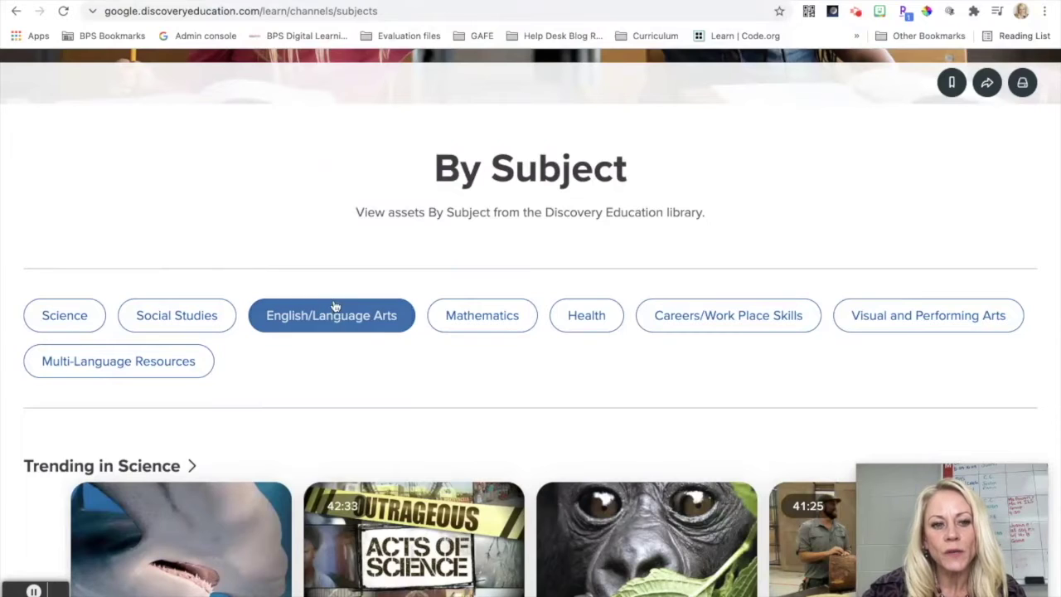
pyautogui.click(350, 323)
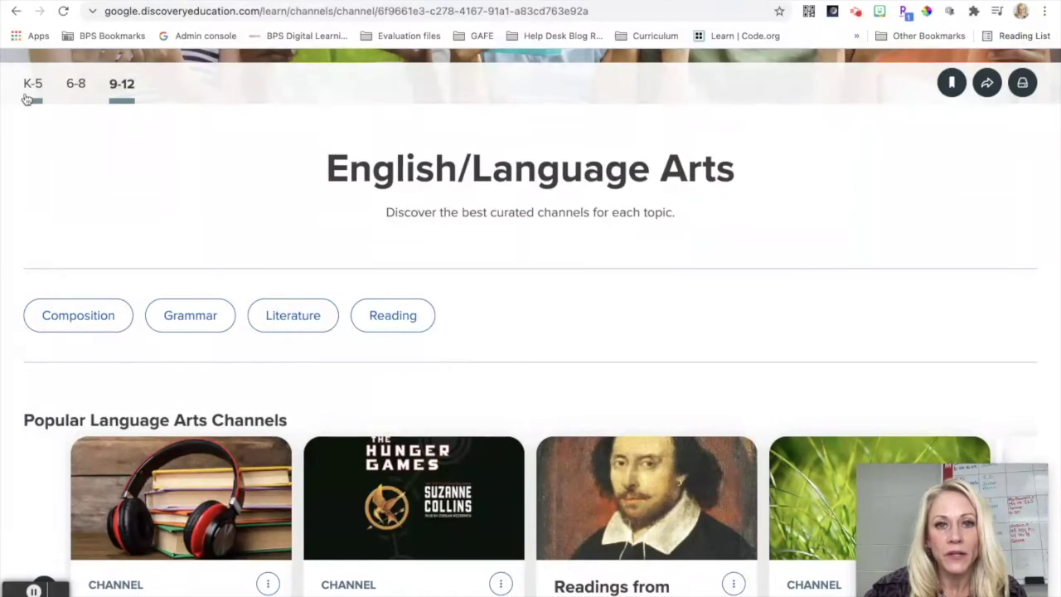
pyautogui.scroll(-1, 92, 158)
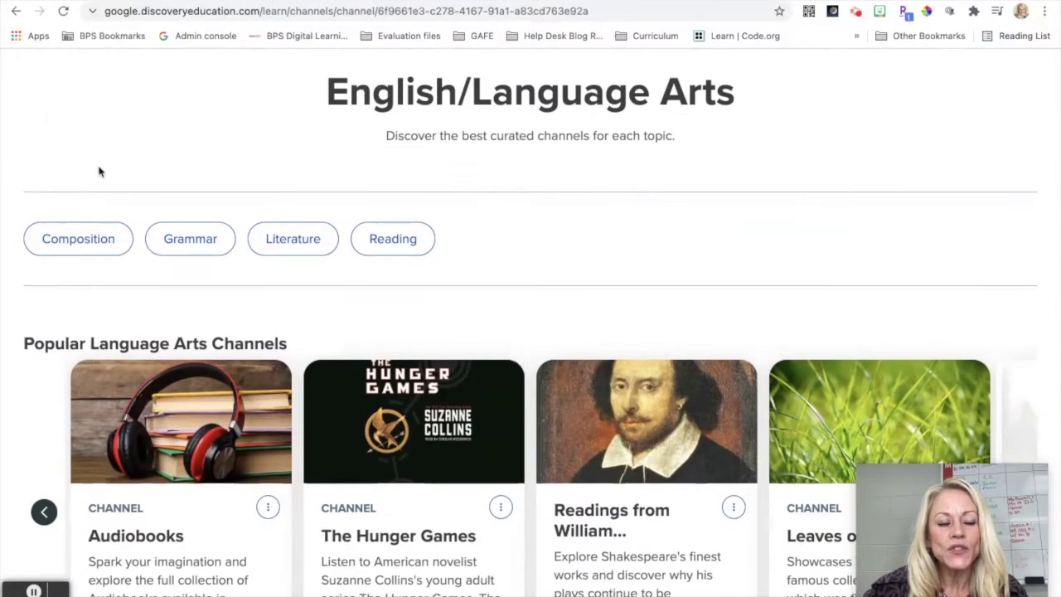
pyautogui.click(72, 232)
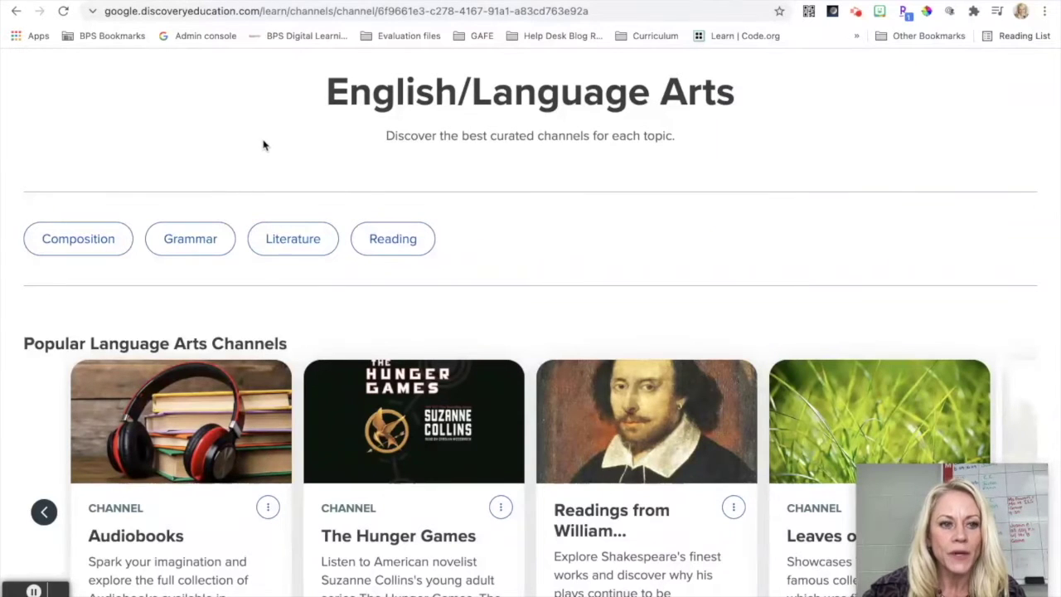
pyautogui.click(196, 238)
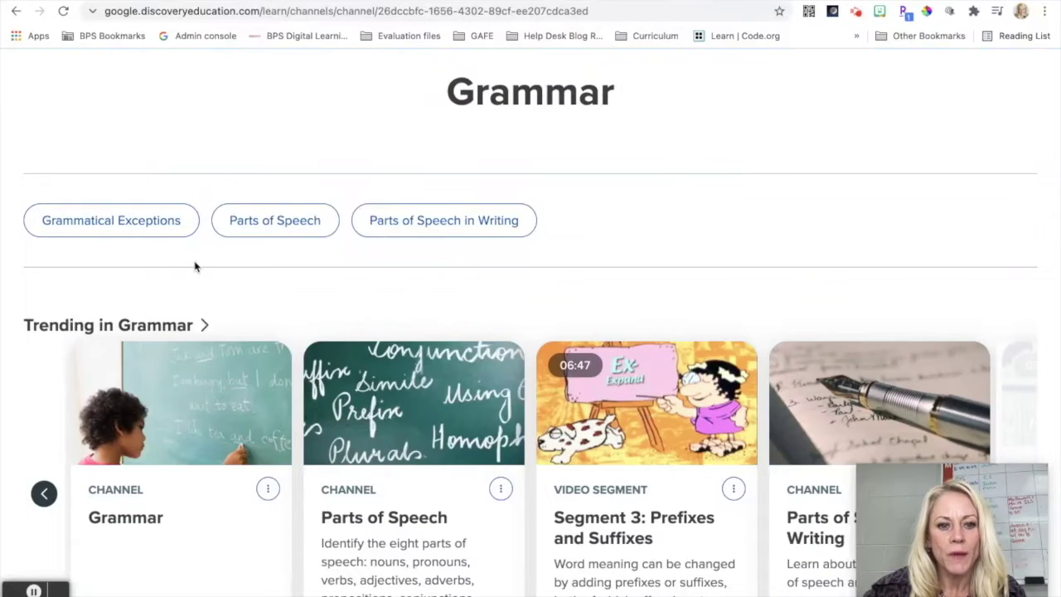
# Step: Scroll the Grammar channel down to the Trending in Grammar row with Parts of Speech
pyautogui.scroll(-1, 195, 266)
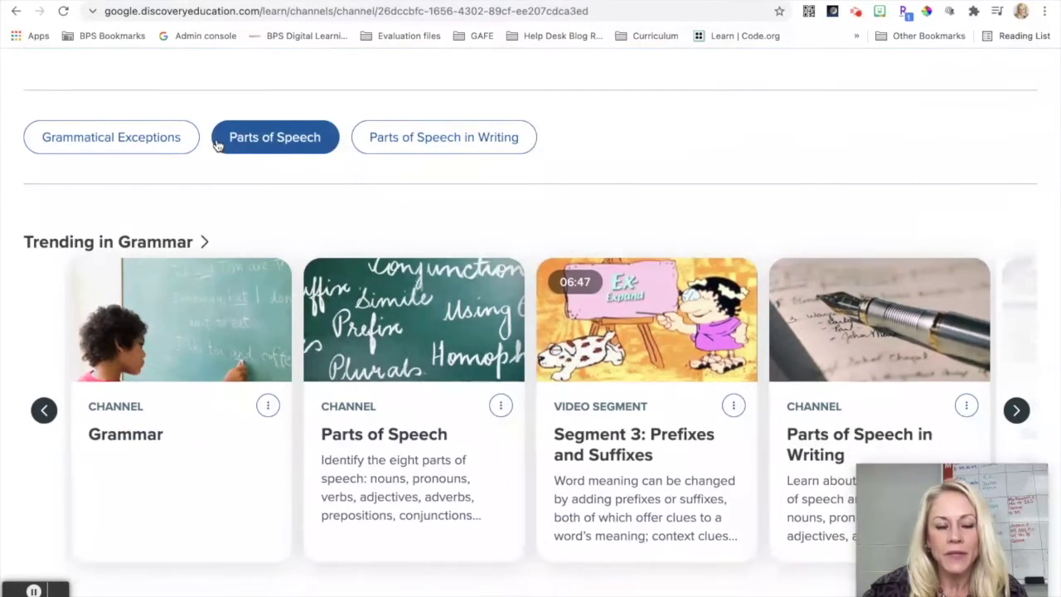
pyautogui.scroll(1, 193, 163)
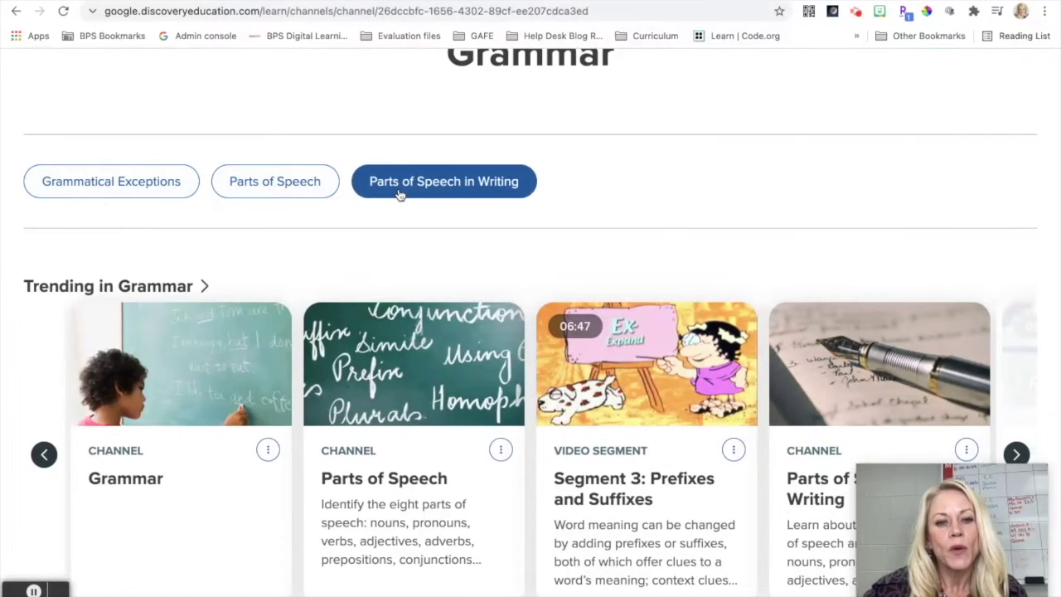
pyautogui.scroll(-3, 397, 195)
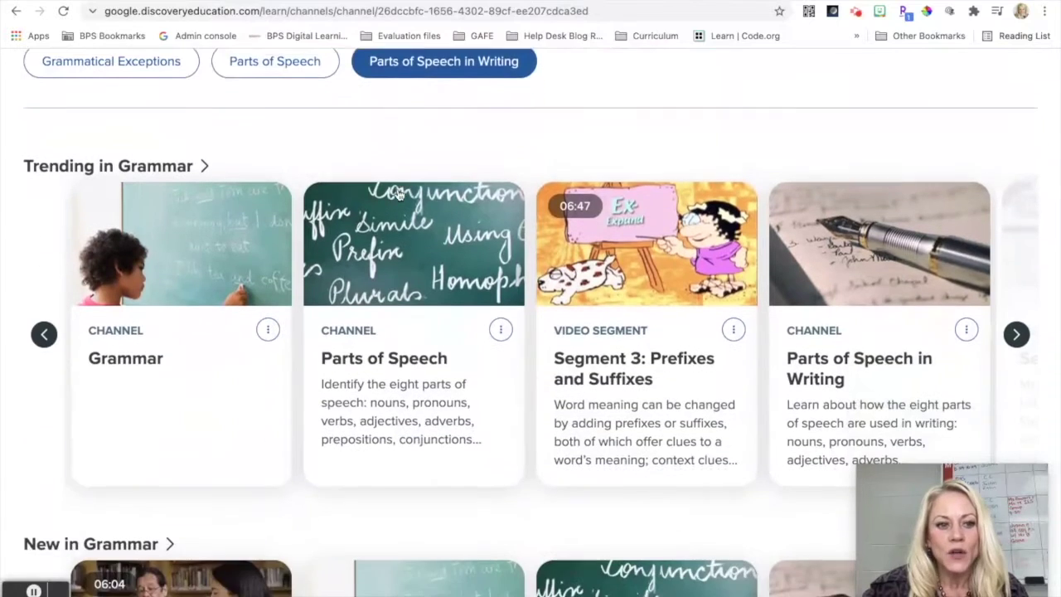
pyautogui.scroll(1, 398, 194)
pyautogui.scroll(-2, 398, 195)
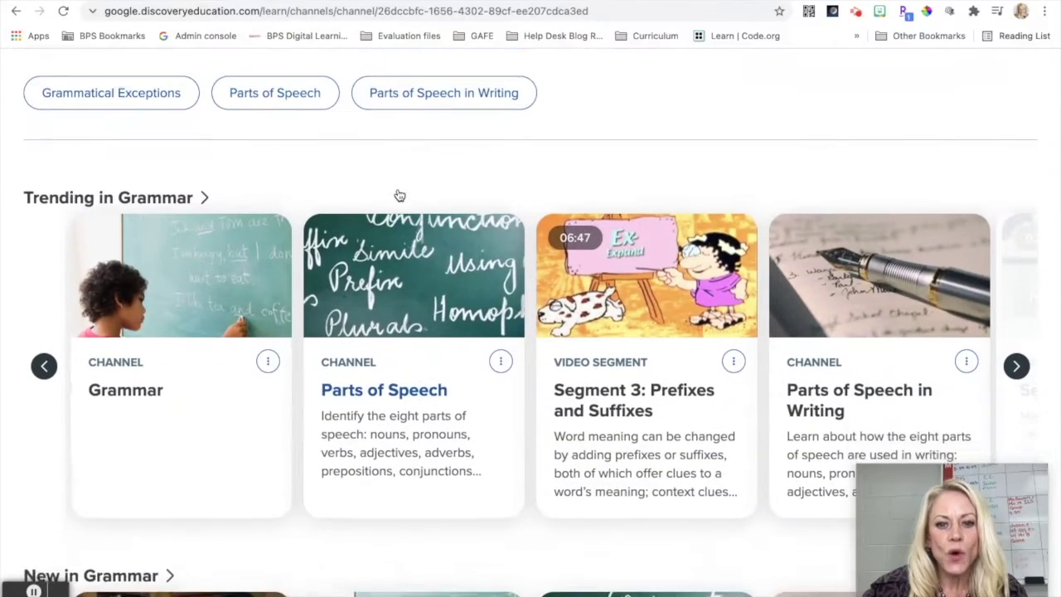
pyautogui.scroll(-1, 398, 195)
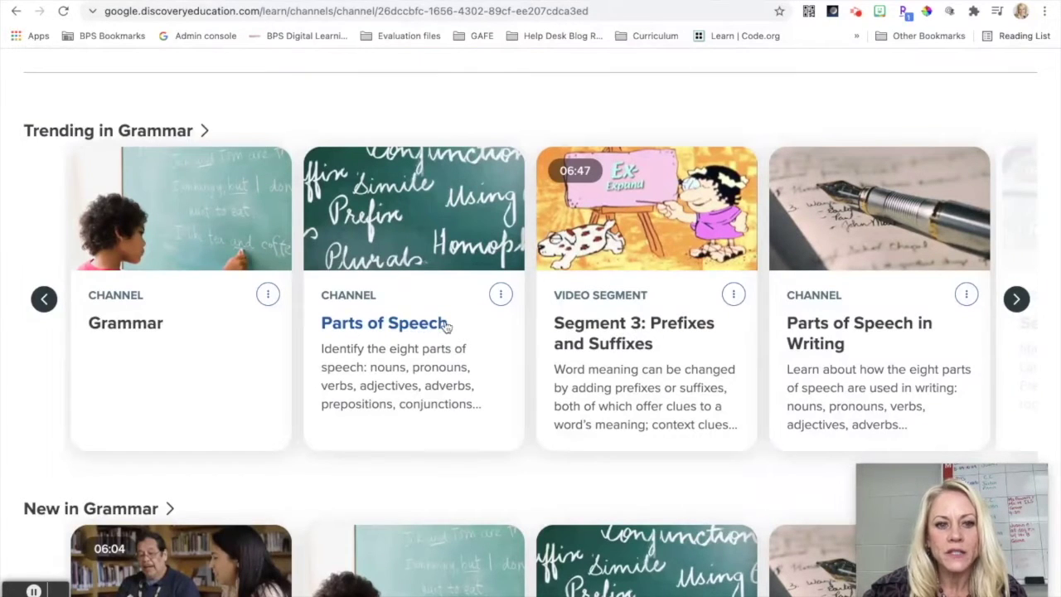
# Step: Add Parts of Speech, Segment 3: Prefixes and Suffixes, and Parts of Speech in Writing to the QuickList
pyautogui.click(500, 296)
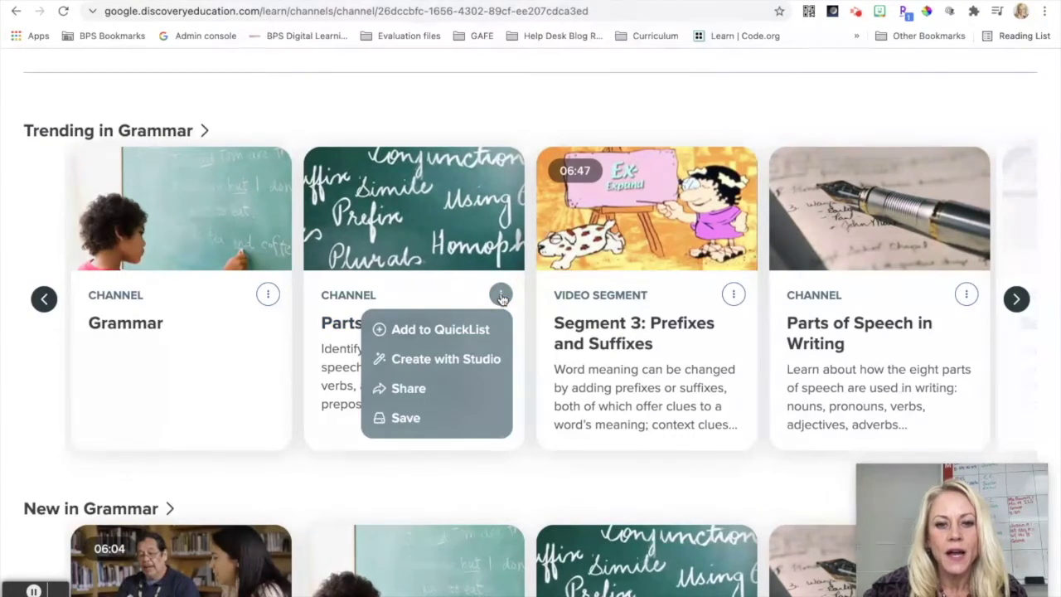
pyautogui.click(469, 332)
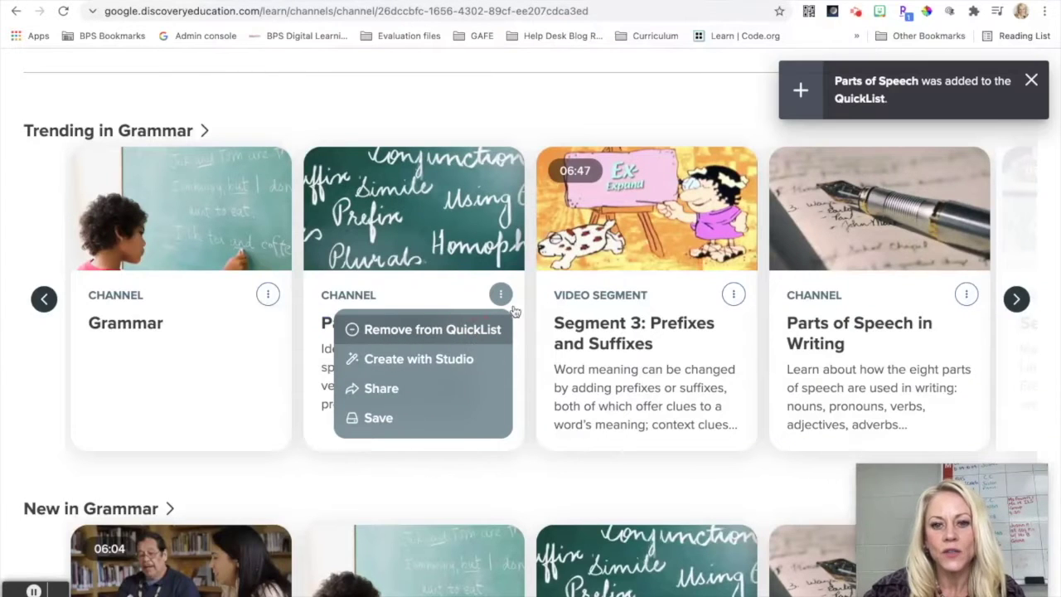
pyautogui.click(733, 297)
pyautogui.click(699, 330)
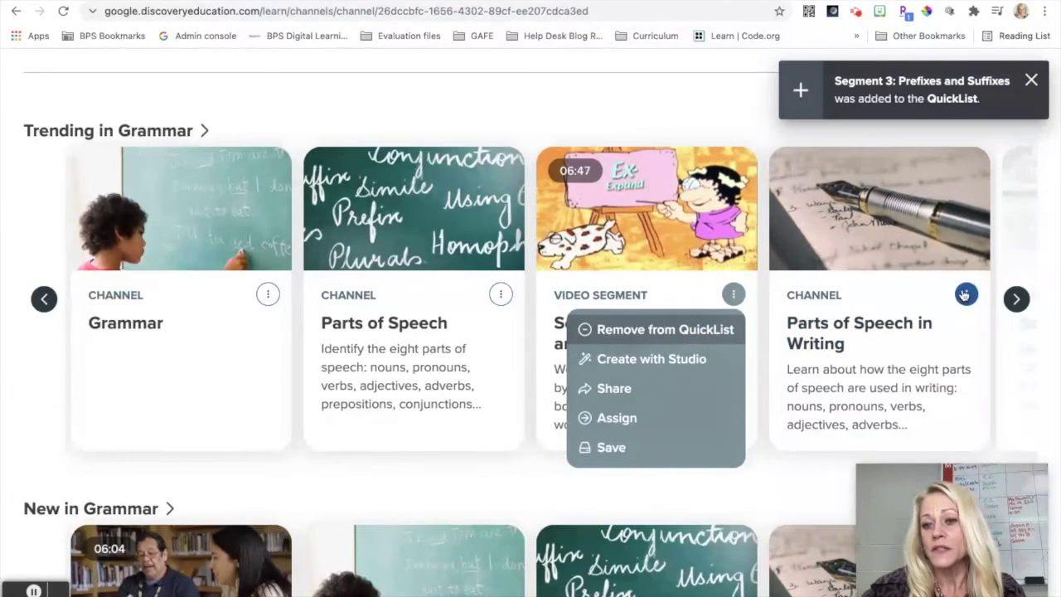
pyautogui.click(963, 294)
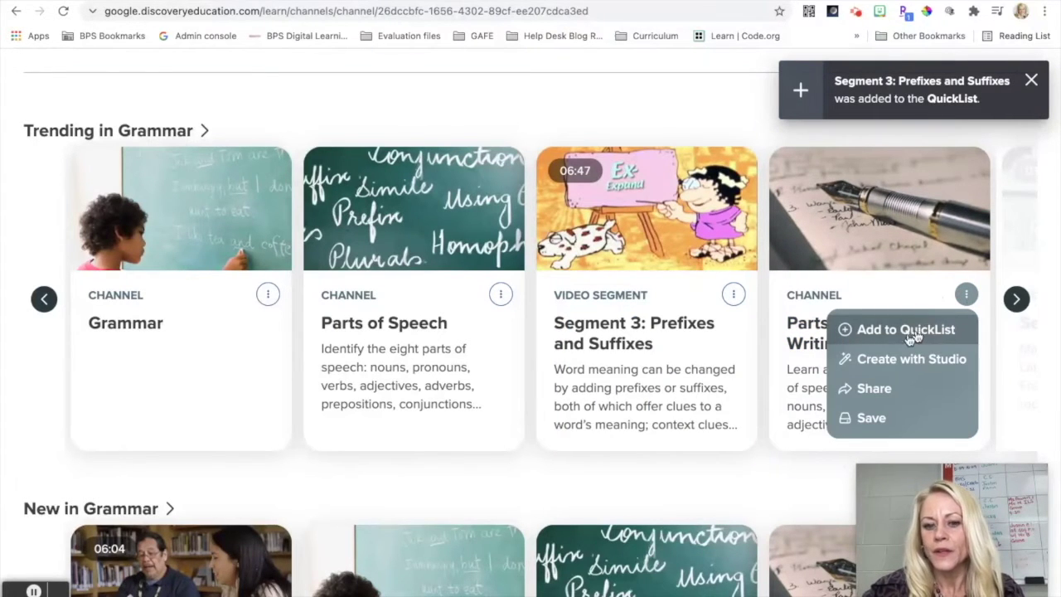
pyautogui.click(848, 331)
# Step: Advance the New in Grammar row and add the Nouns channel to the QuickList
pyautogui.scroll(-2, 624, 439)
pyautogui.scroll(-2, 624, 439)
pyautogui.scroll(-2, 542, 472)
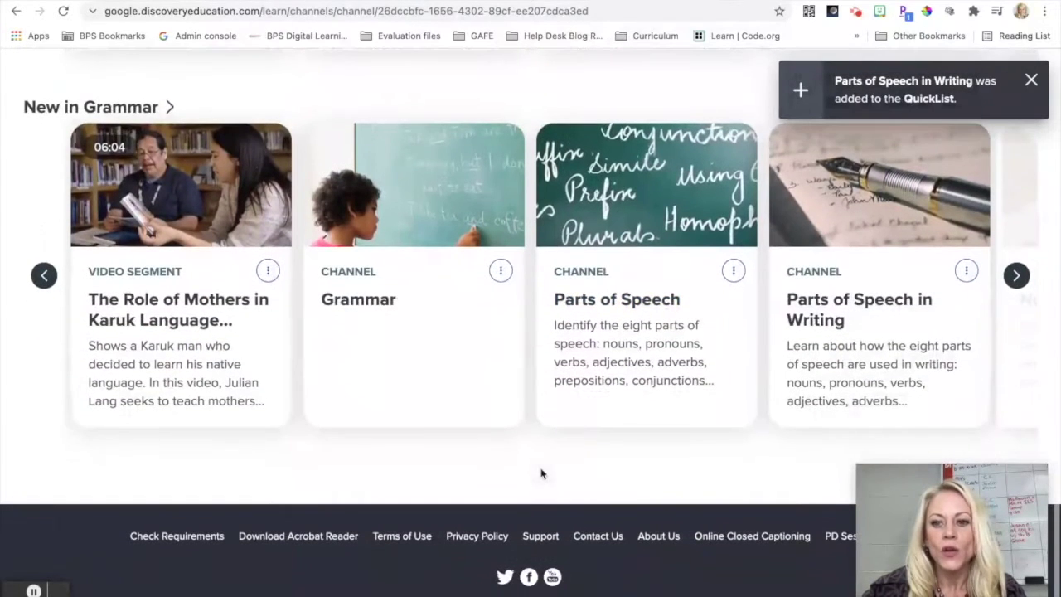
pyautogui.click(1013, 280)
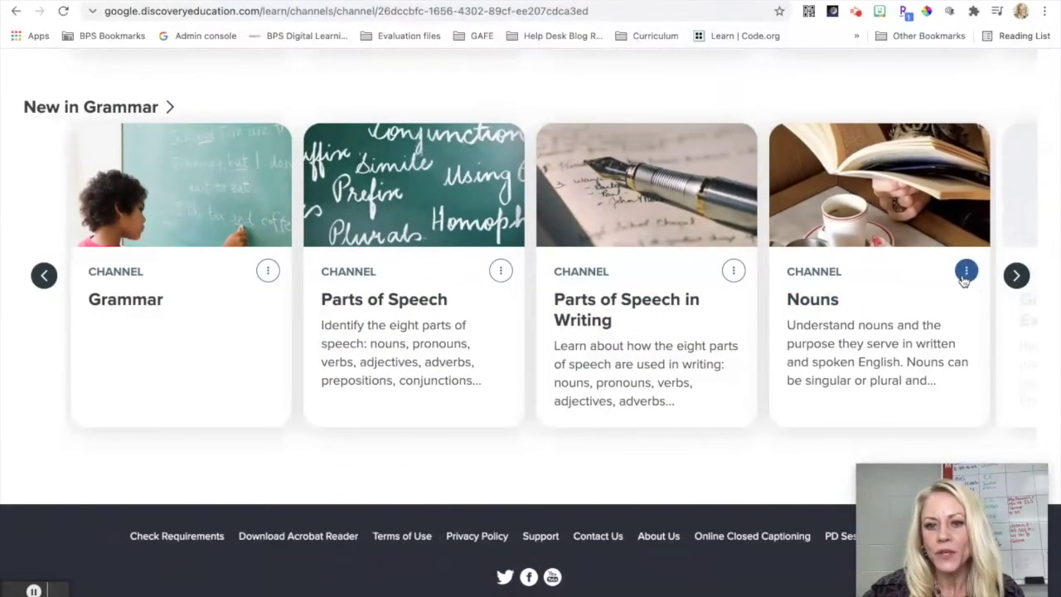
pyautogui.click(965, 272)
pyautogui.click(862, 306)
# Step: Open the Grammatical Exceptions channel
pyautogui.scroll(10, 912, 311)
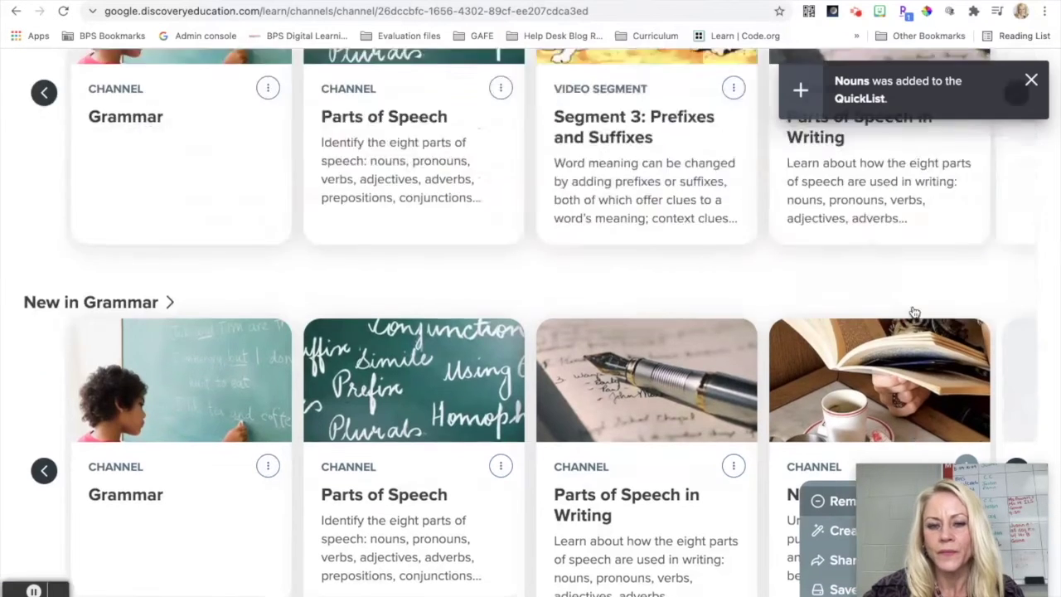
pyautogui.scroll(-3, 599, 374)
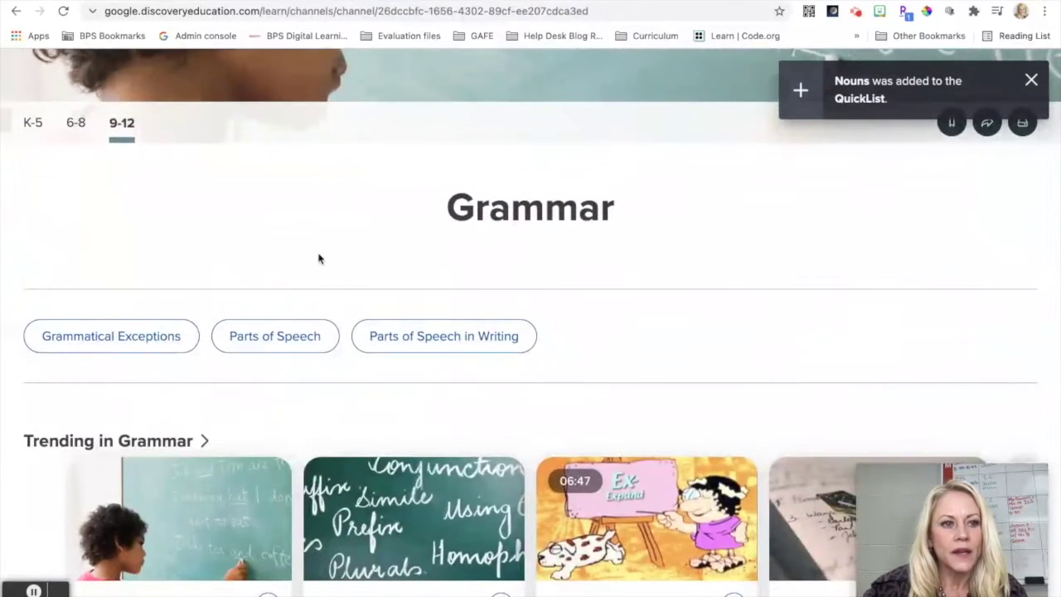
pyautogui.click(86, 343)
# Step: Open the Grammar in Action: Nouns video page and add its Parts of Speech segment to the QuickList
pyautogui.scroll(-3, 365, 348)
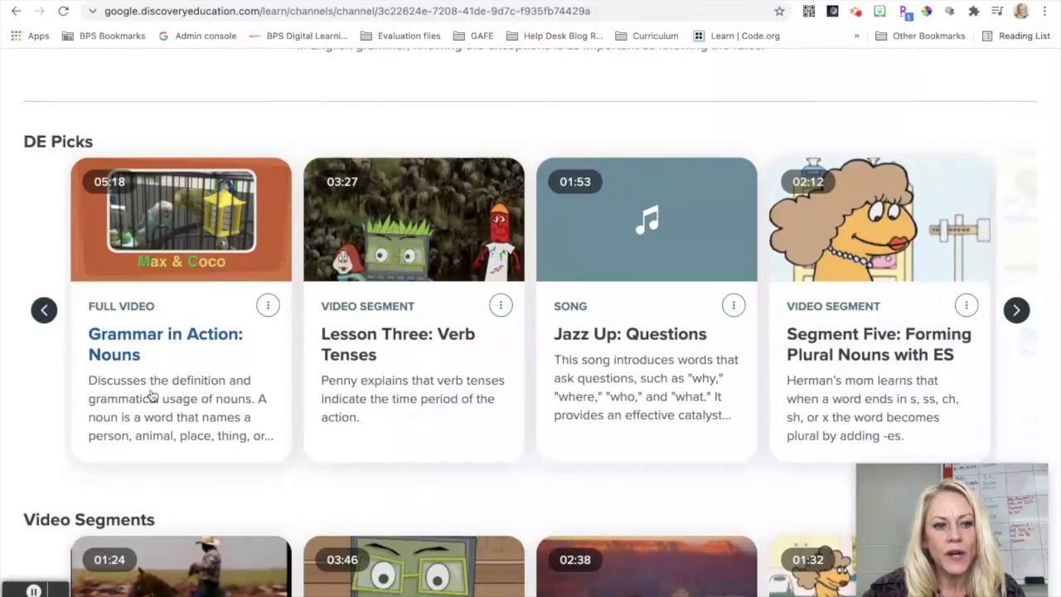
pyautogui.click(126, 353)
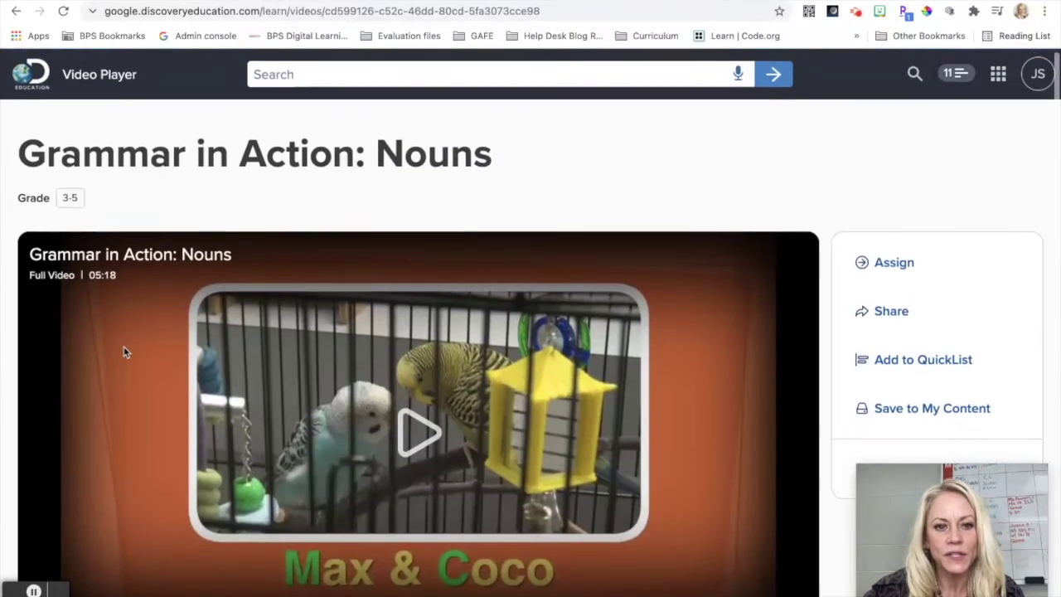
pyautogui.scroll(-3, 124, 353)
pyautogui.scroll(-4, 124, 352)
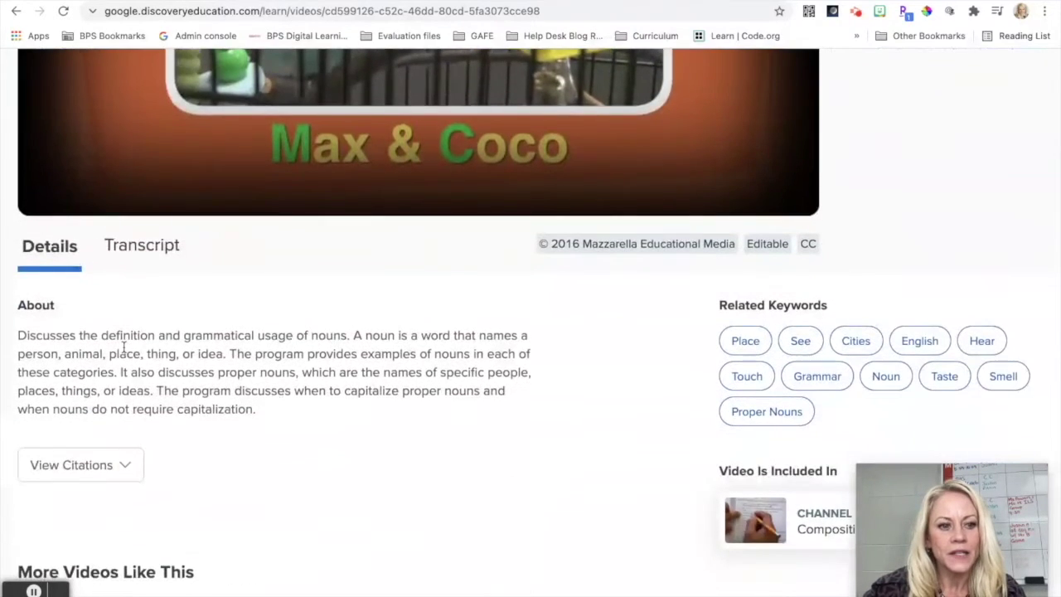
pyautogui.scroll(-4, 124, 348)
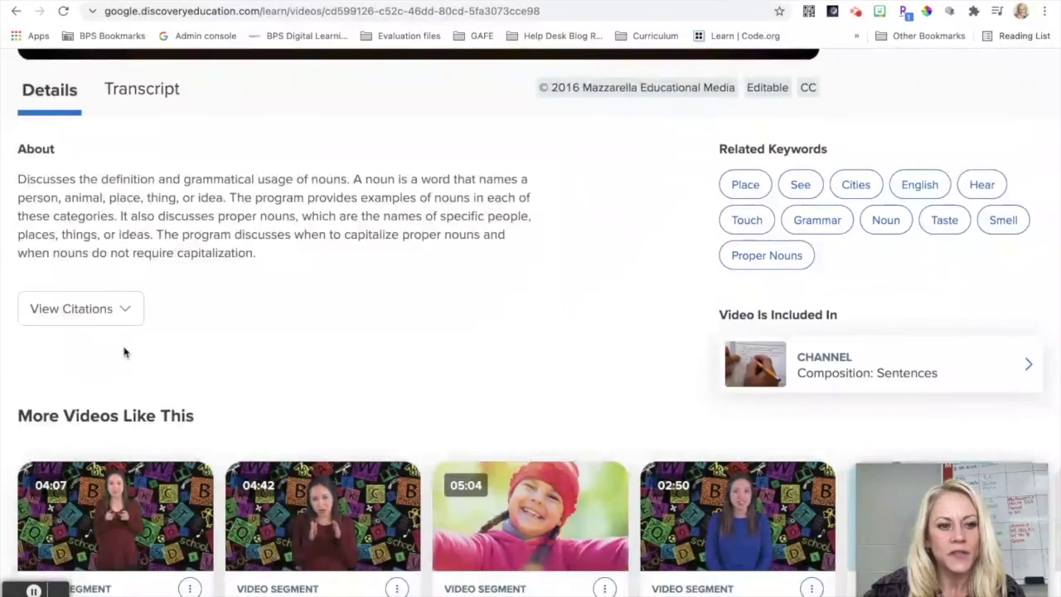
pyautogui.scroll(-1, 124, 353)
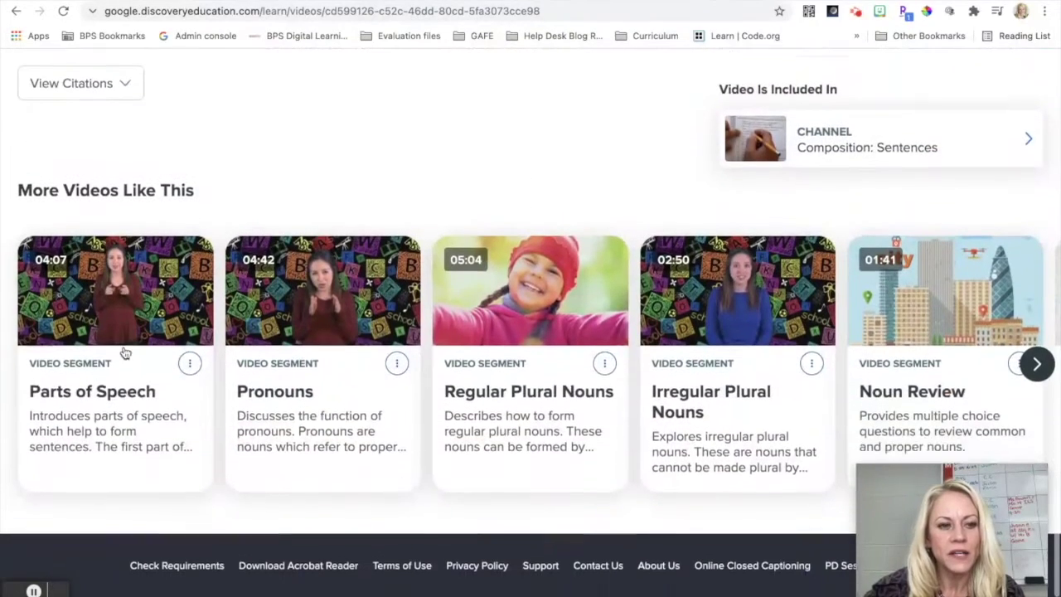
pyautogui.click(190, 348)
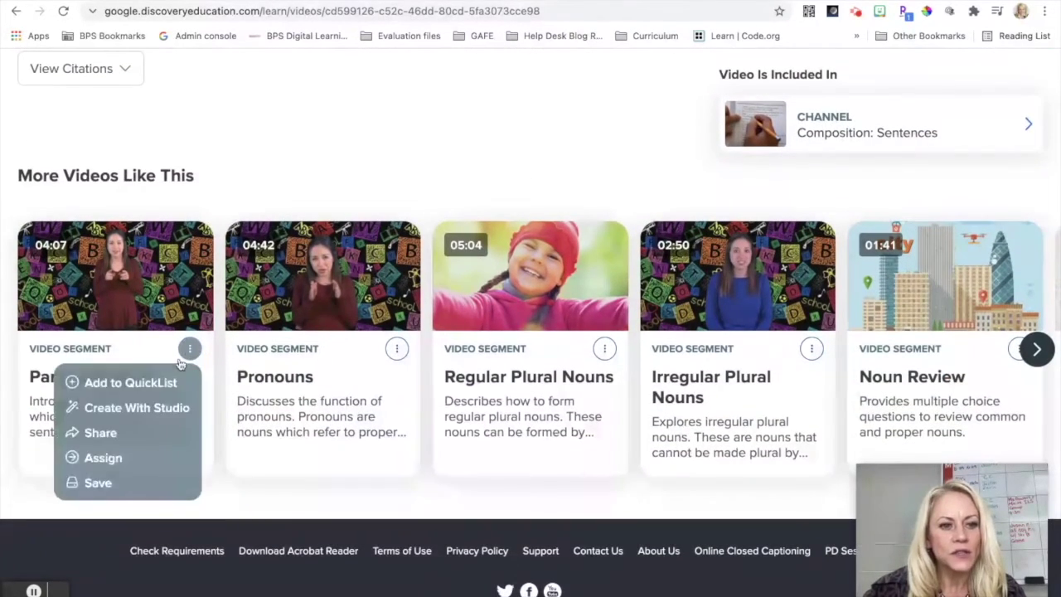
pyautogui.click(130, 382)
# Step: Add Grammar in Action: Nouns to the QuickList, dismiss the notification, and view the 13-item QuickList
pyautogui.scroll(8, 279, 209)
pyautogui.scroll(2, 280, 209)
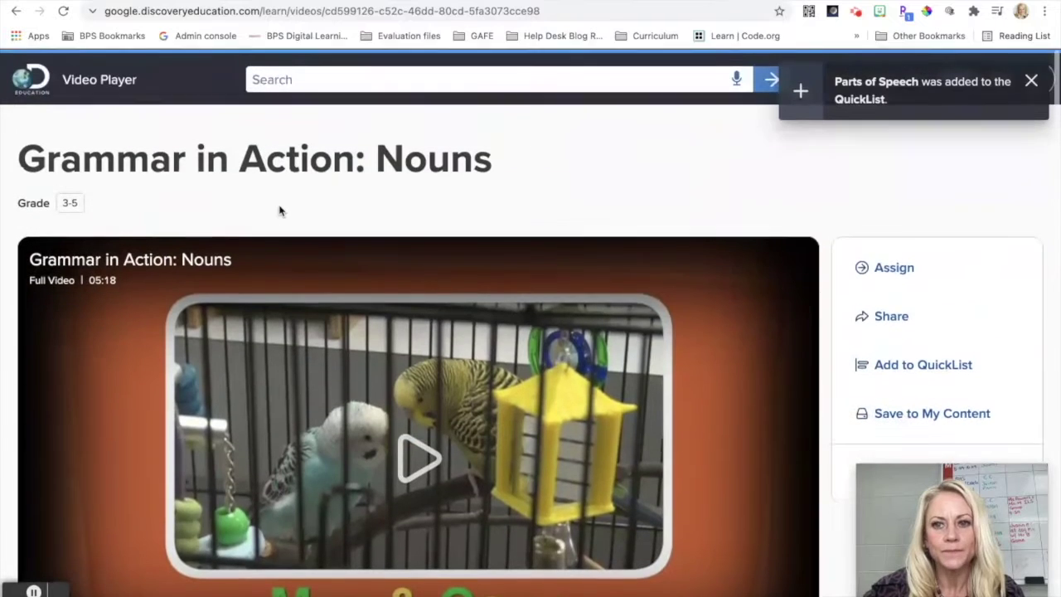
pyautogui.scroll(-4, 274, 208)
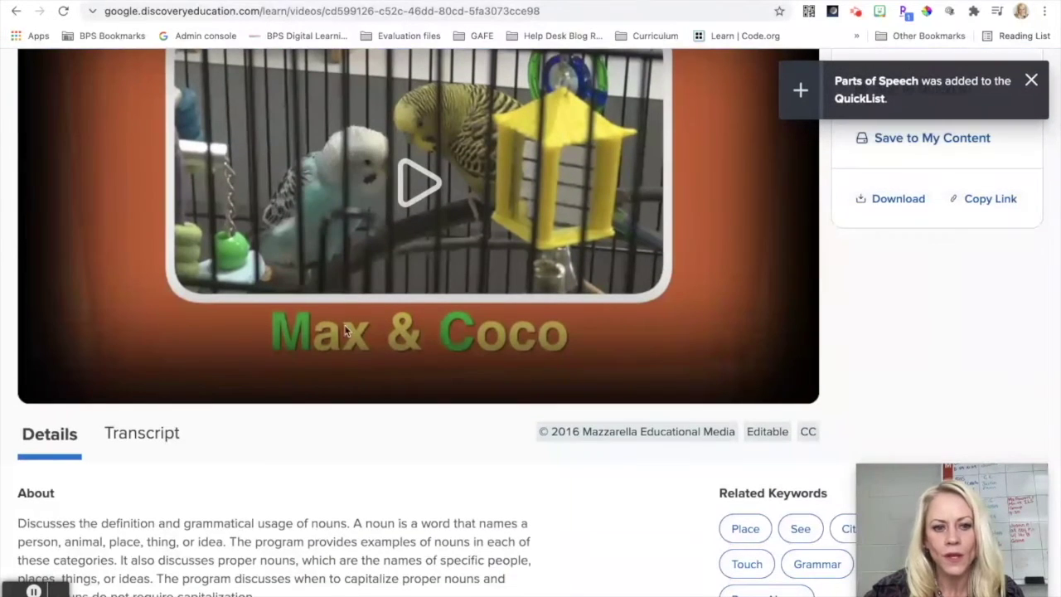
pyautogui.scroll(3, 311, 243)
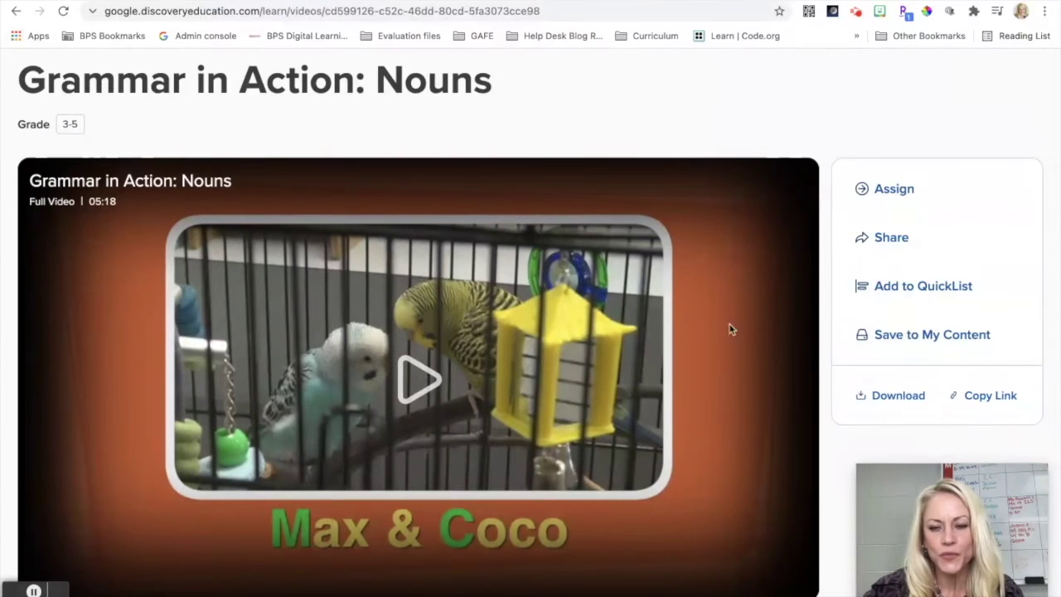
pyautogui.click(908, 290)
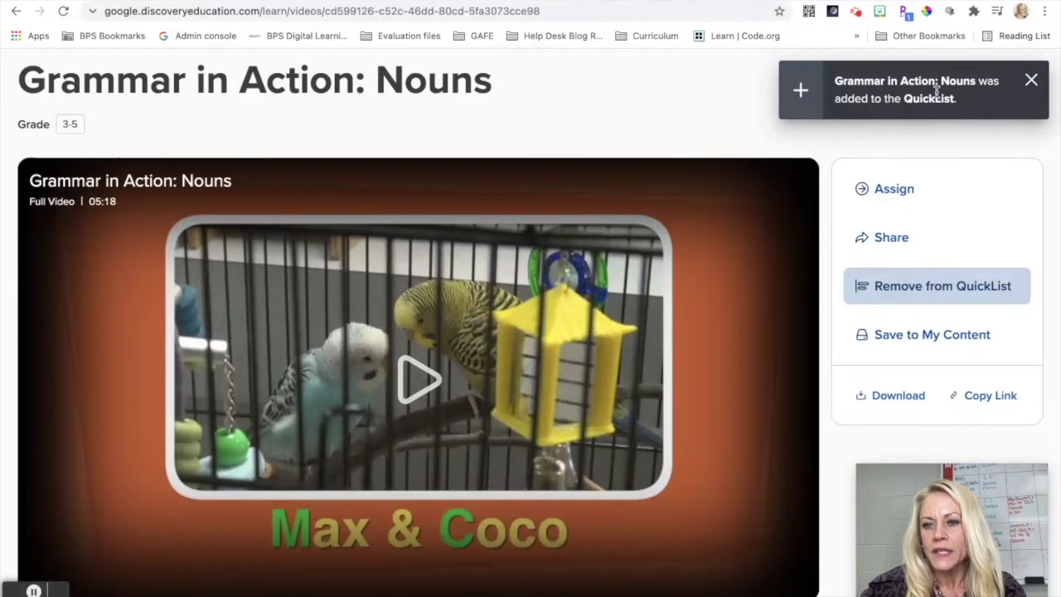
pyautogui.click(1032, 81)
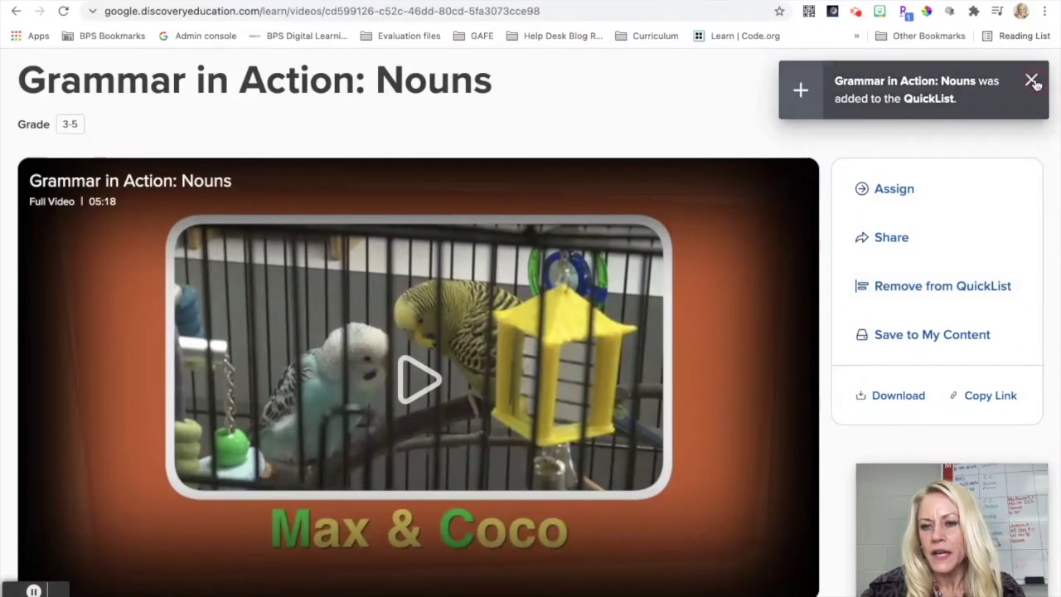
pyautogui.scroll(2, 917, 88)
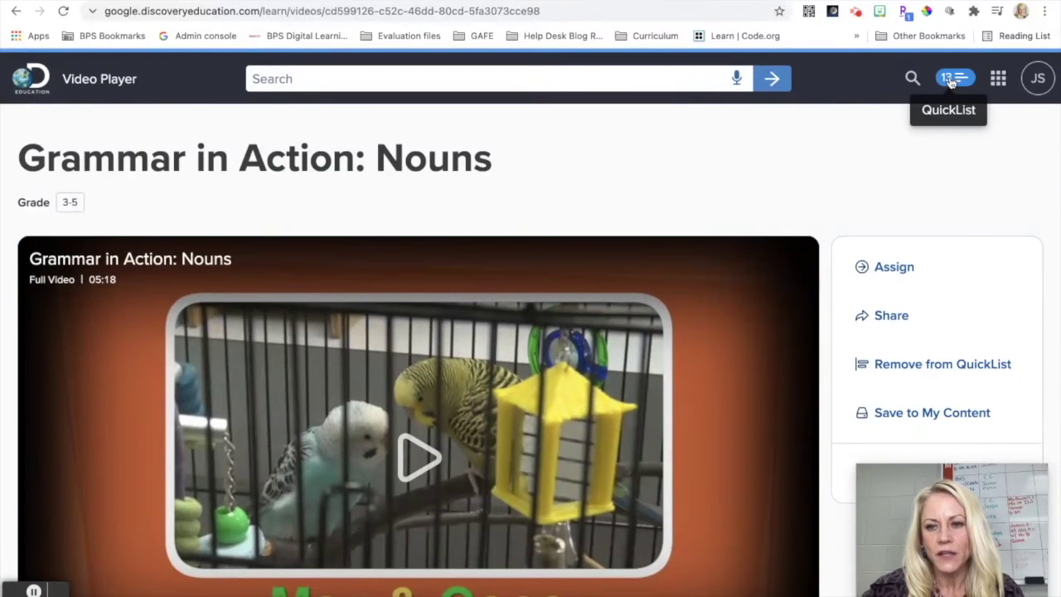
pyautogui.click(953, 84)
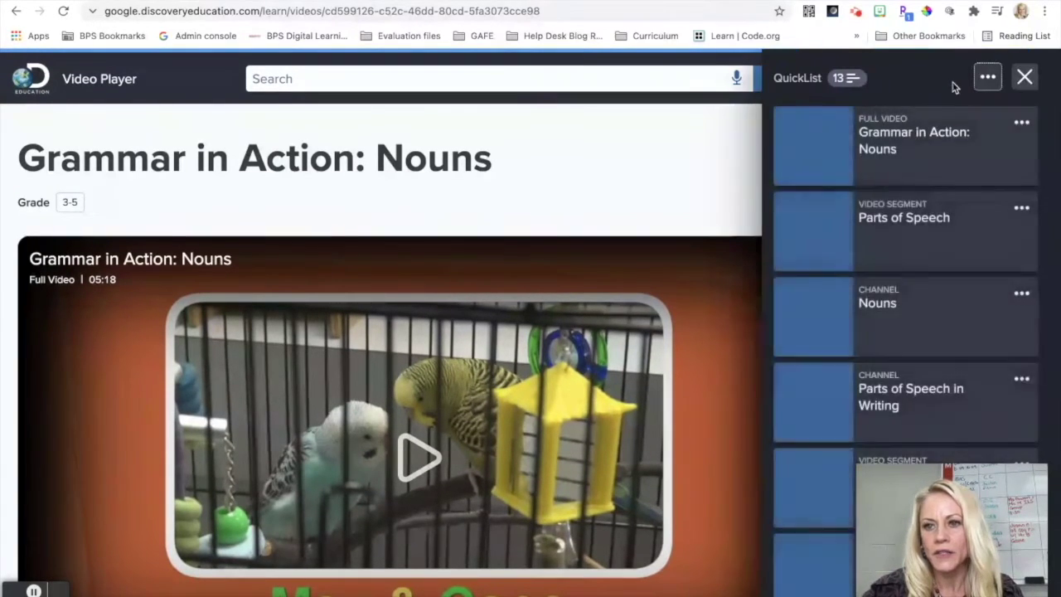
pyautogui.scroll(-3, 928, 150)
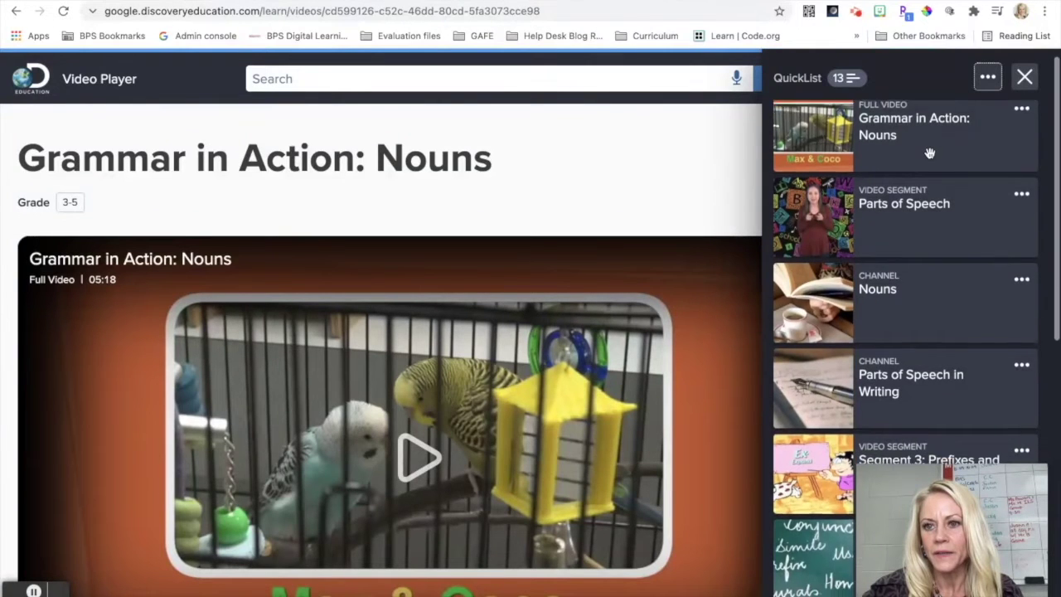
pyautogui.scroll(3, 929, 151)
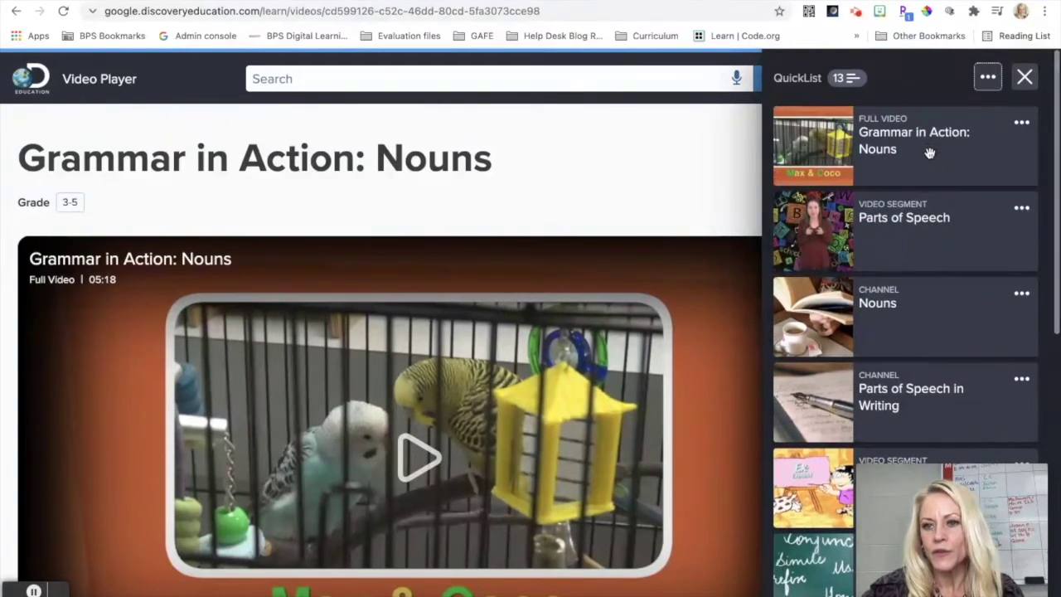
pyautogui.scroll(-2, 918, 222)
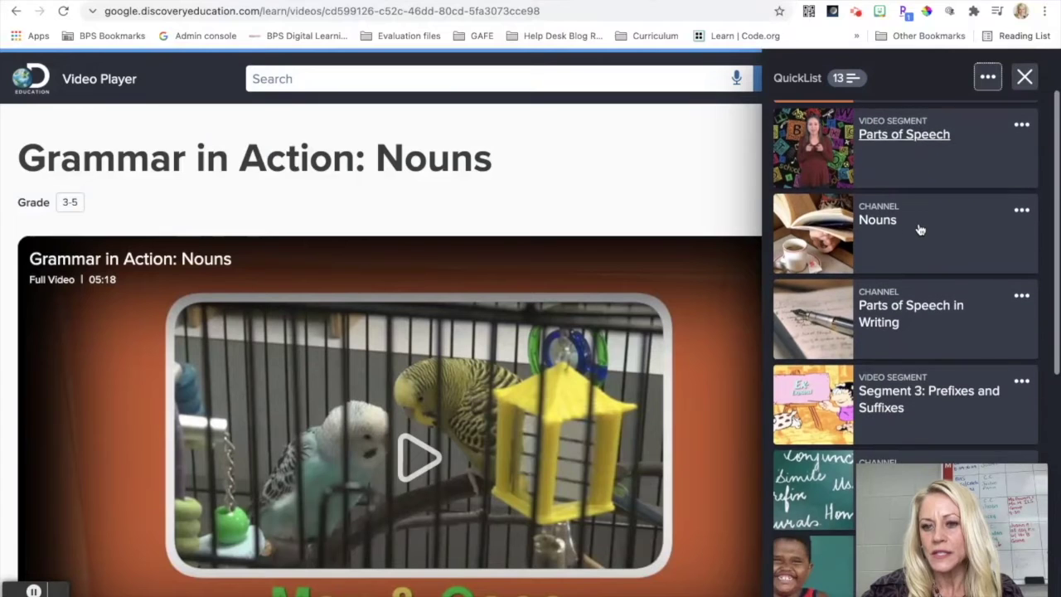
pyautogui.scroll(2, 918, 223)
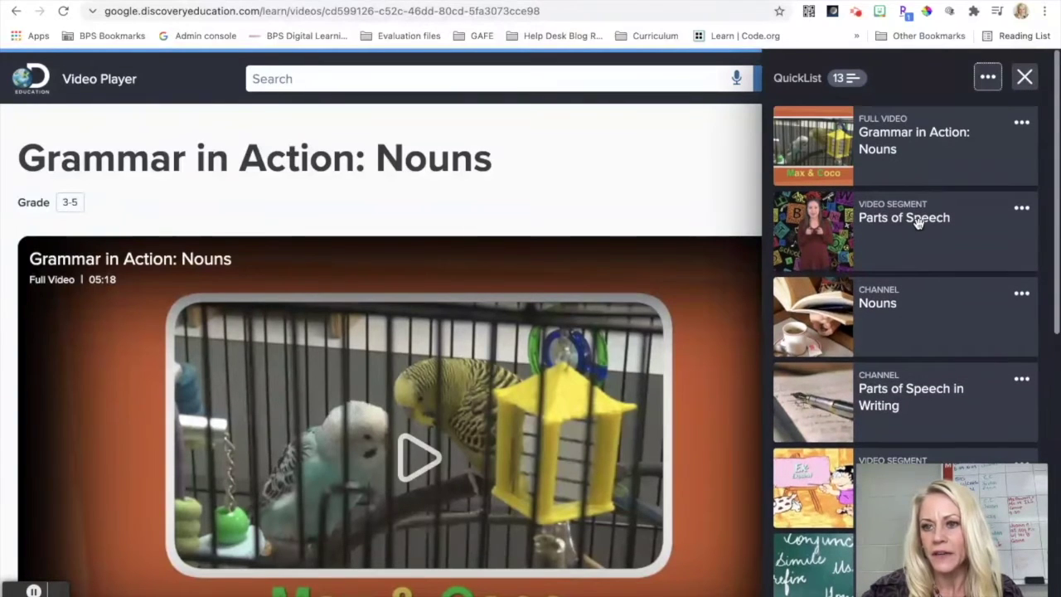
# Step: Share the Grammar in Action: Nouns QuickList item to Google Classroom
pyautogui.click(1021, 124)
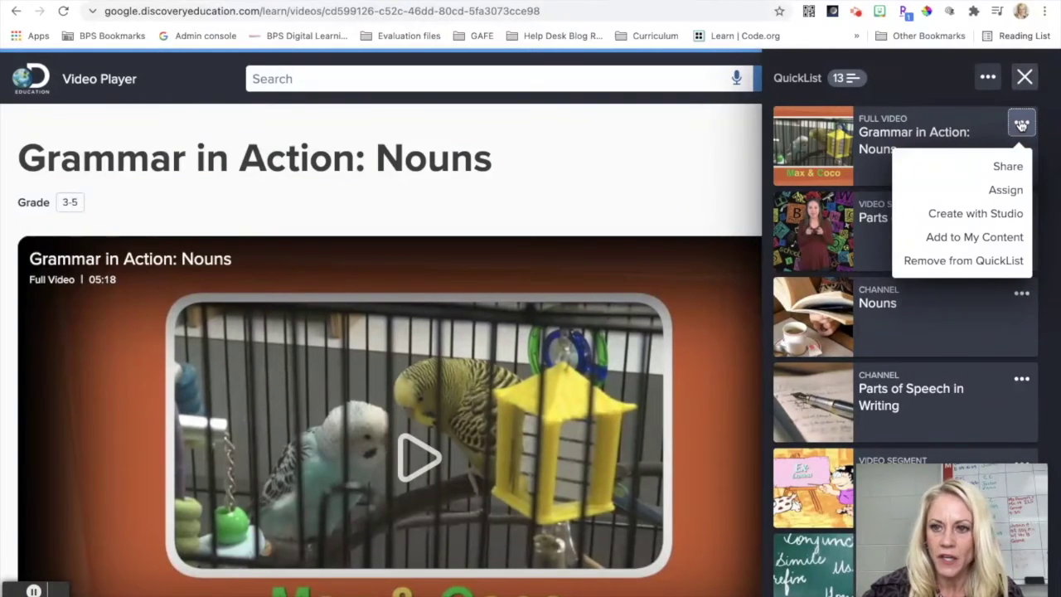
pyautogui.click(1007, 167)
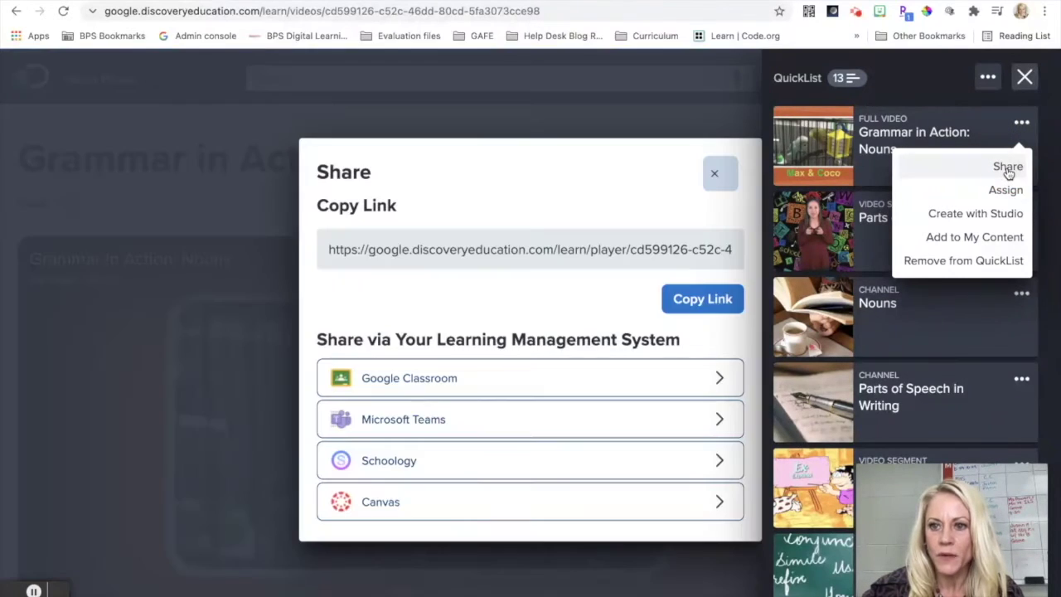
pyautogui.click(556, 380)
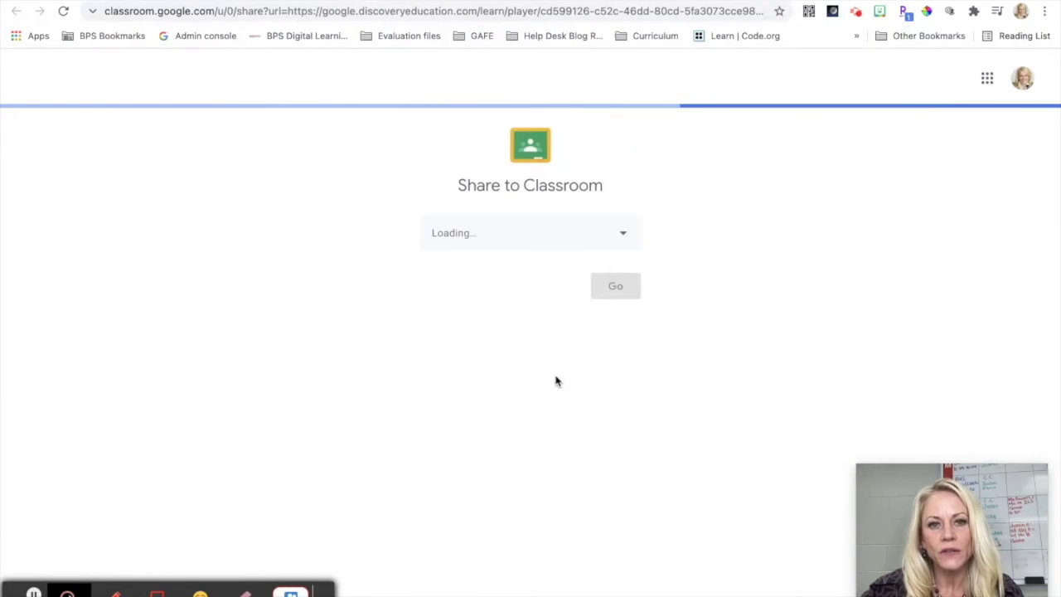
# Step: Select the BPS PD class, dismiss the posting choices, and close the Classroom tab without posting
pyautogui.click(573, 238)
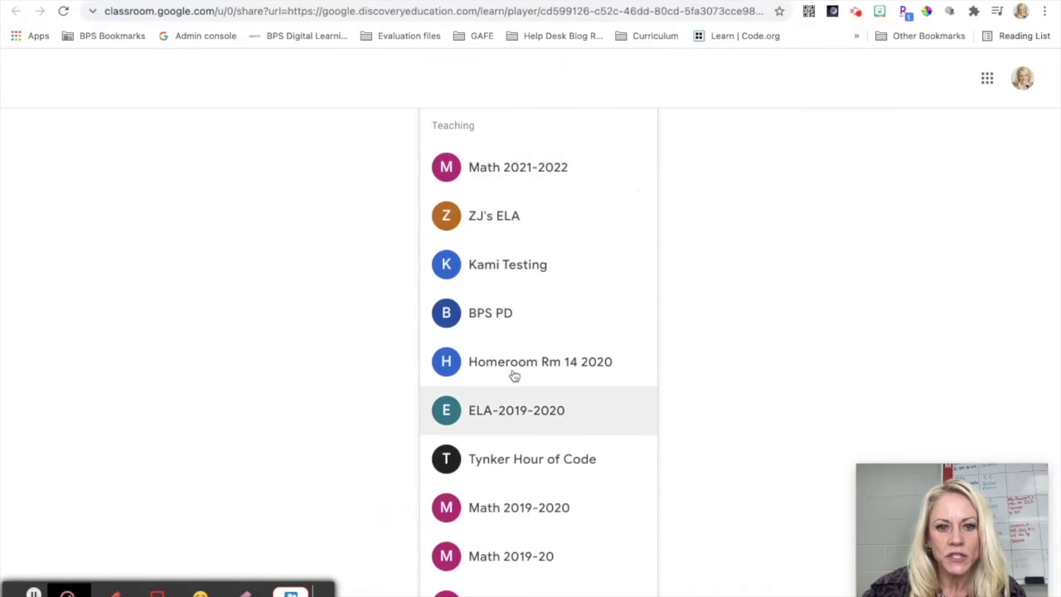
pyautogui.click(514, 315)
pyautogui.click(541, 313)
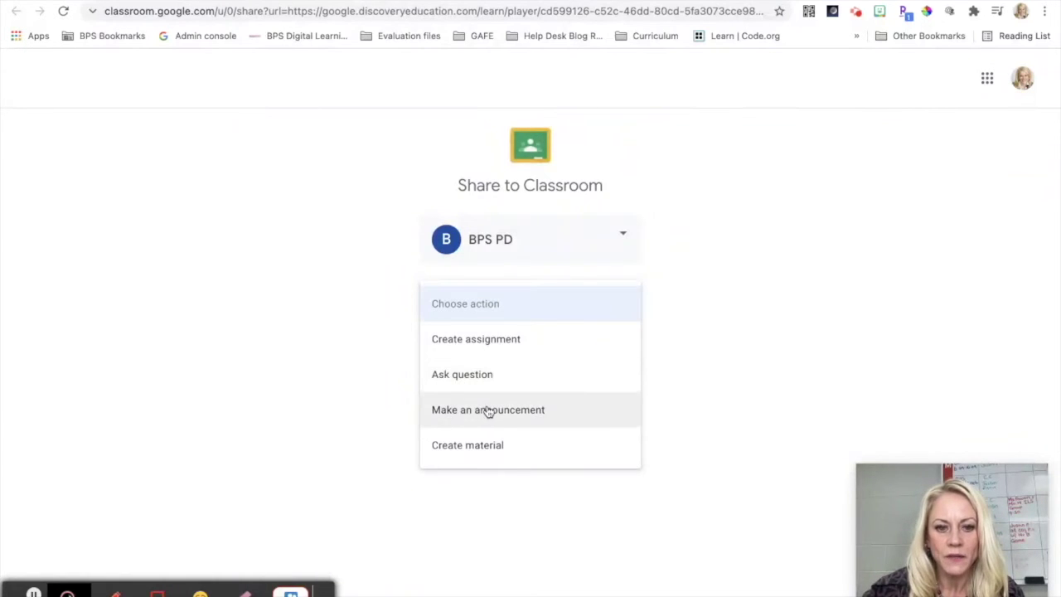
pyautogui.click(312, 368)
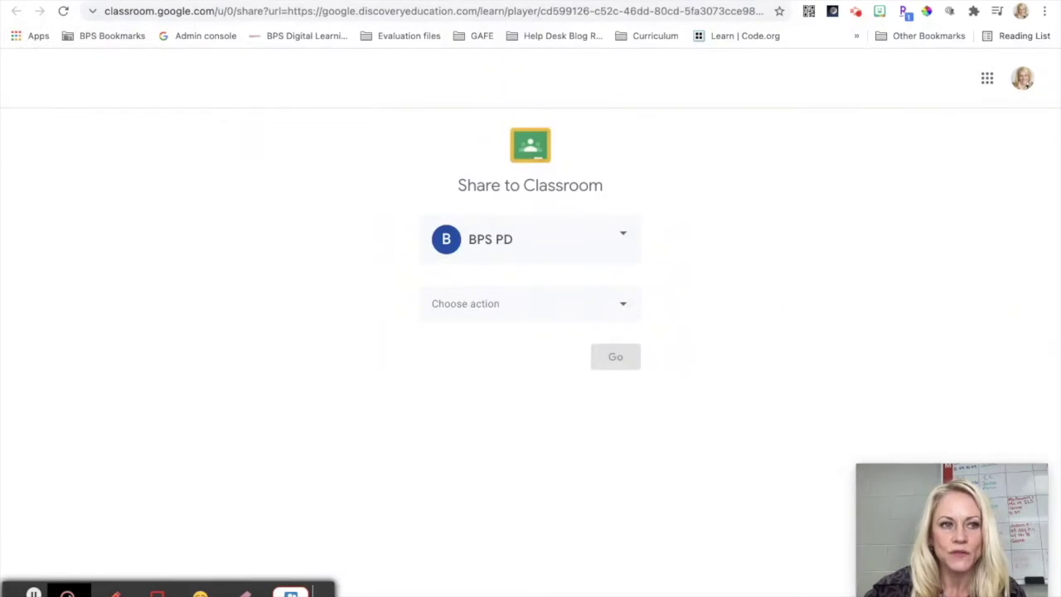
pyautogui.hotkey('ctrl', 'w')
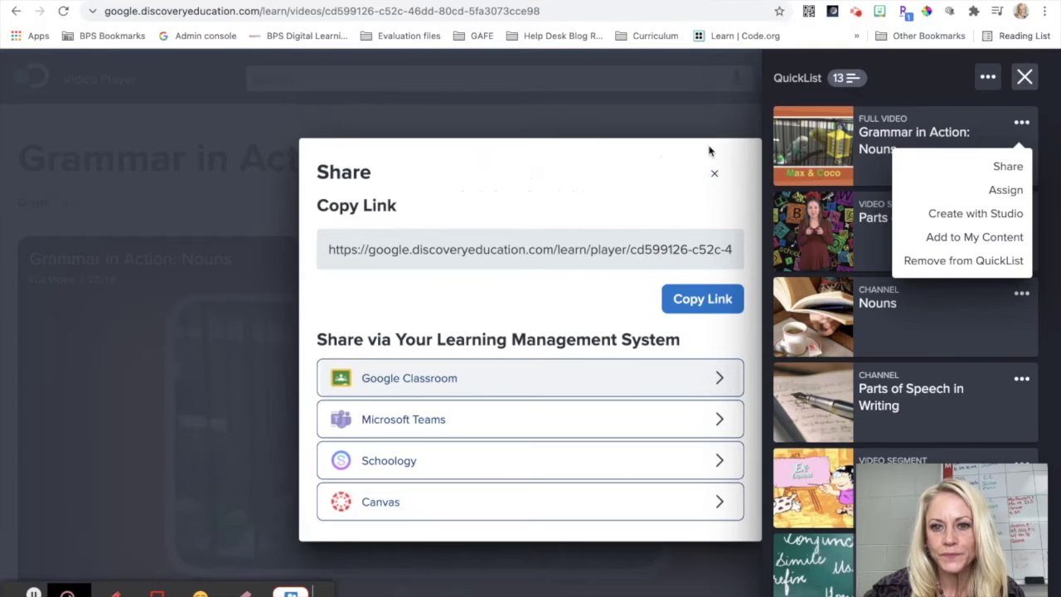
# Step: Close the Share dialog for Grammar in Action: Nouns
pyautogui.click(713, 173)
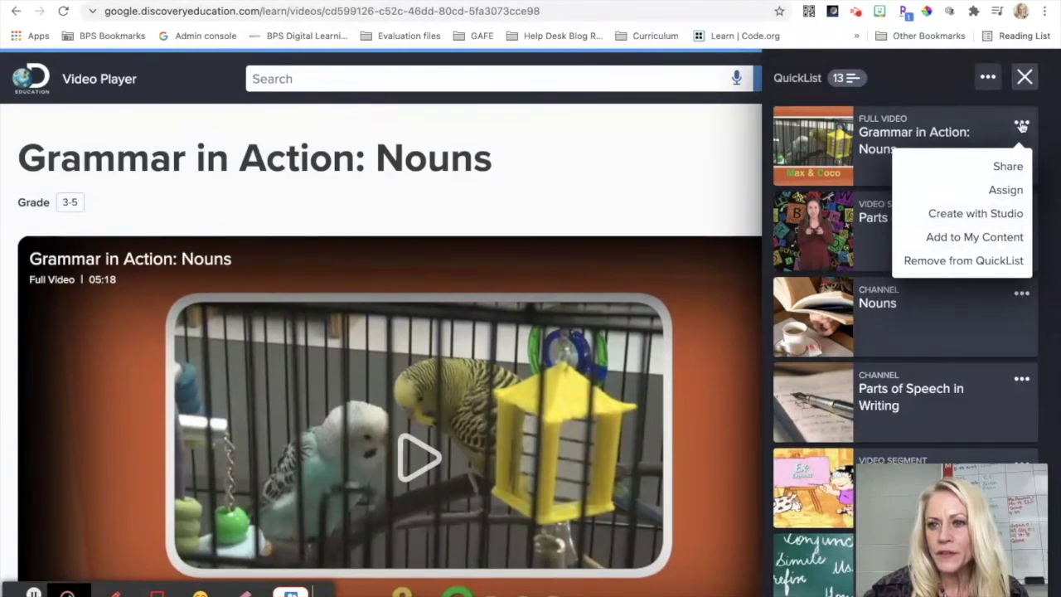
# Step: Create a 'Parts of Speech' folder in My Content and add Grammar in Action: Nouns to it
pyautogui.click(983, 239)
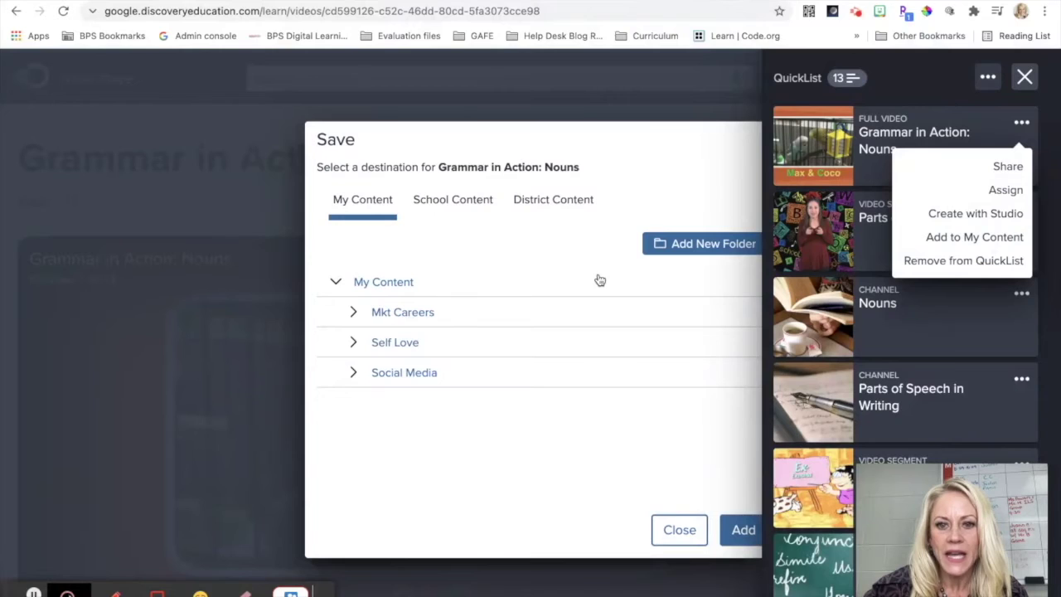
pyautogui.click(687, 251)
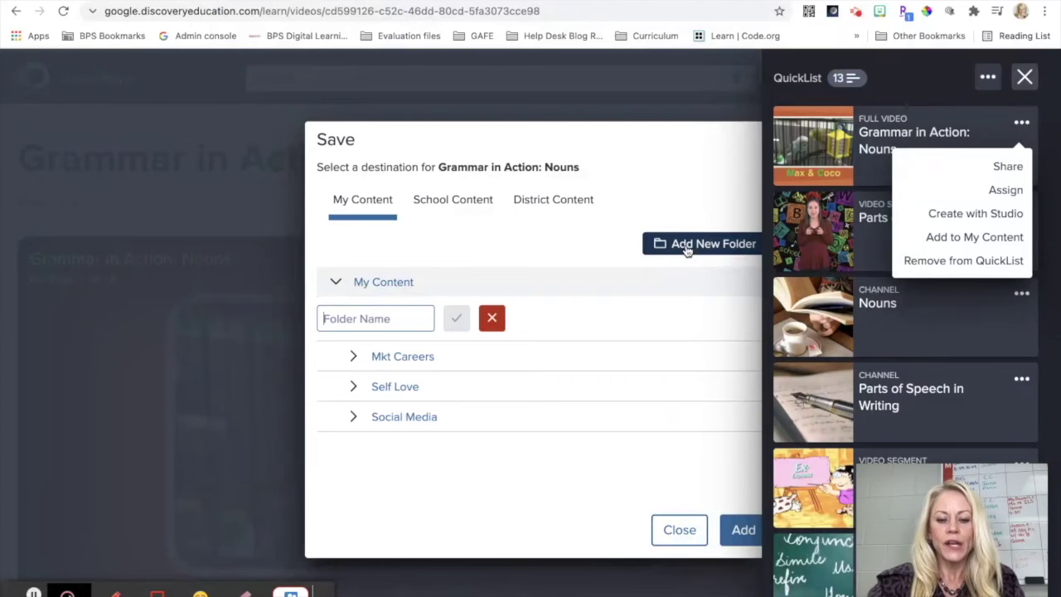
pyautogui.write('Par')
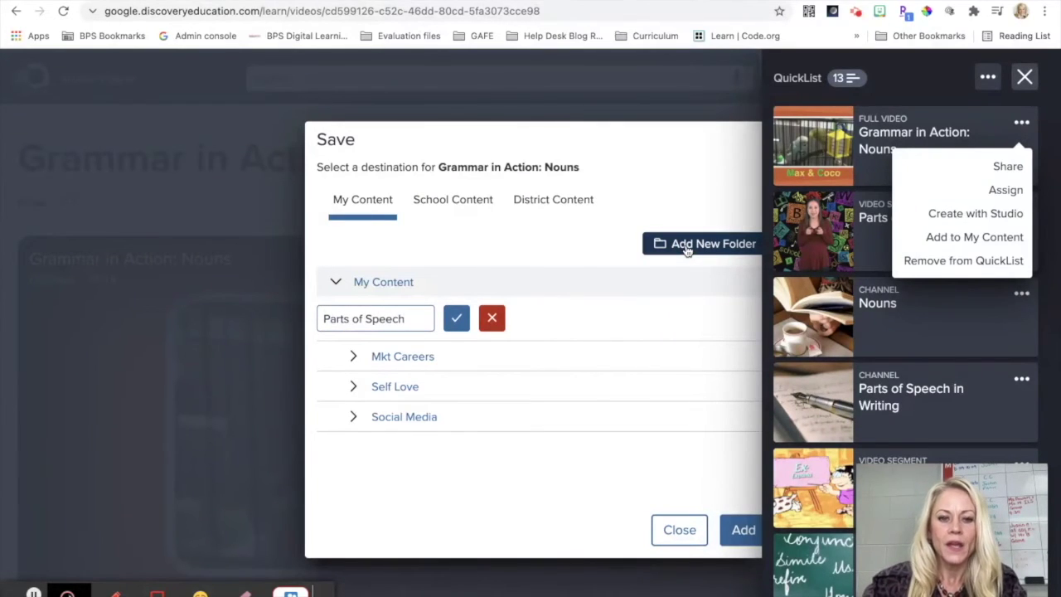
pyautogui.write('ts of Speech')
pyautogui.click(456, 318)
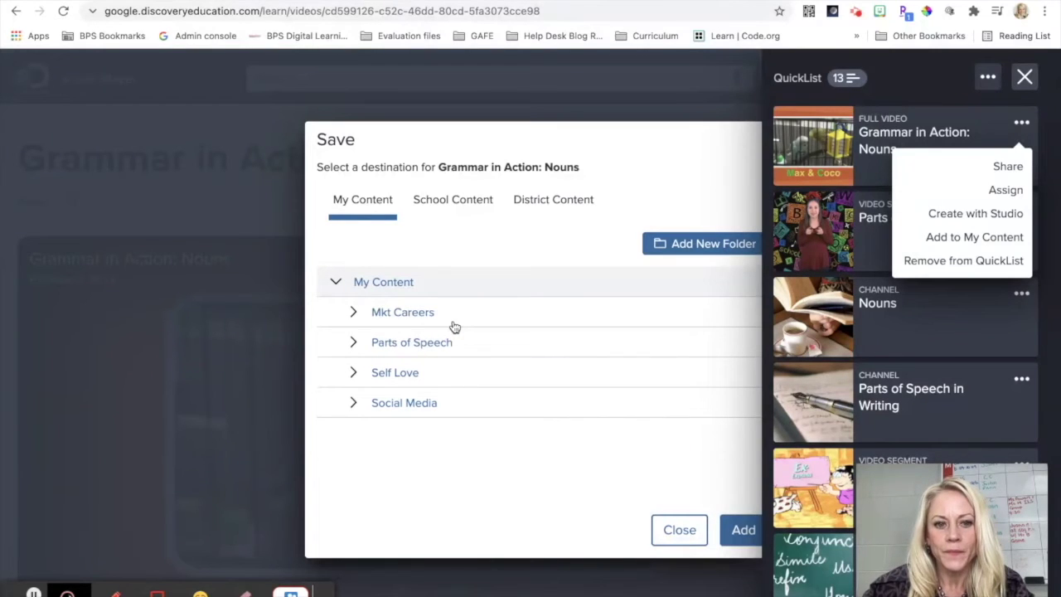
pyautogui.click(425, 343)
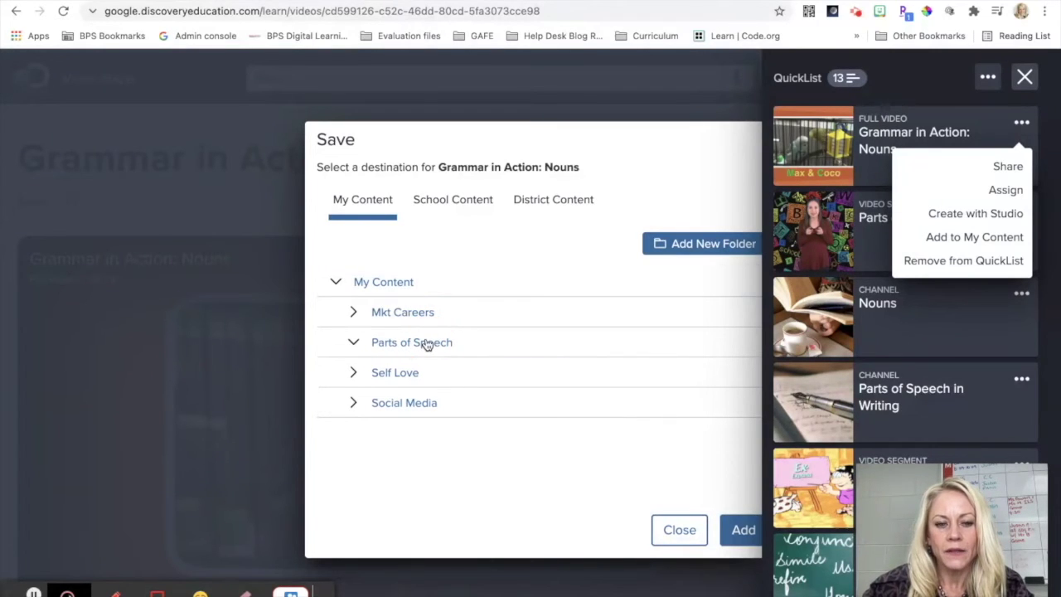
pyautogui.click(450, 351)
pyautogui.click(729, 534)
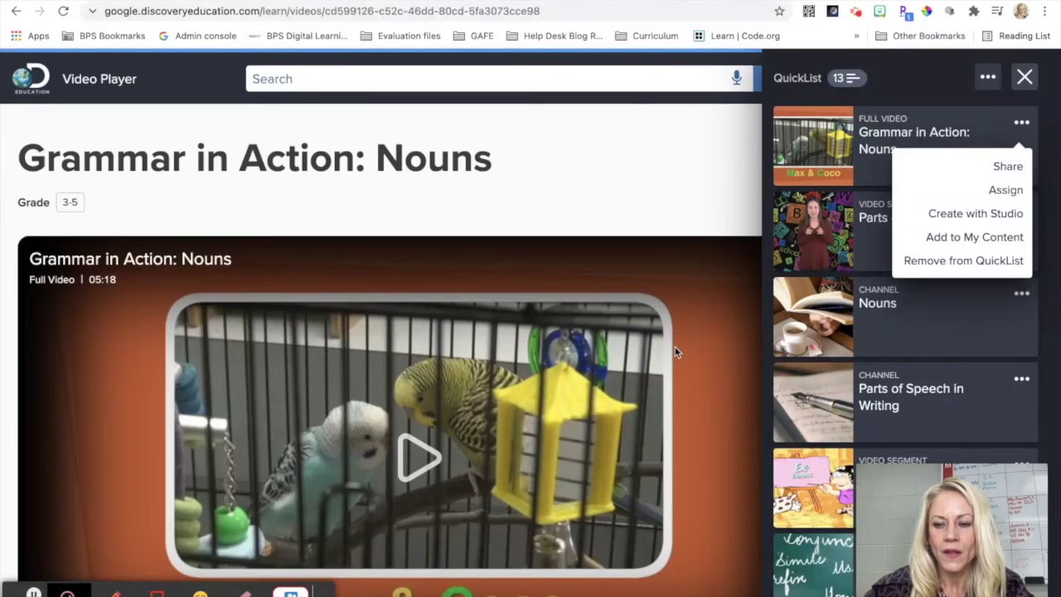
# Step: Go to My Content and open the Parts of Speech folder to check its video
pyautogui.click(1025, 78)
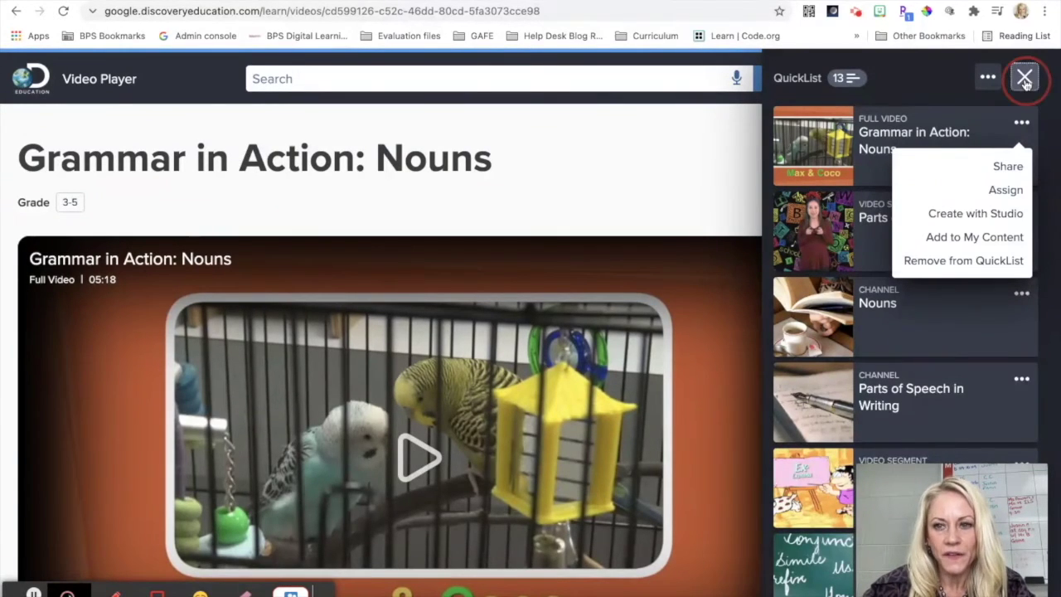
pyautogui.click(998, 79)
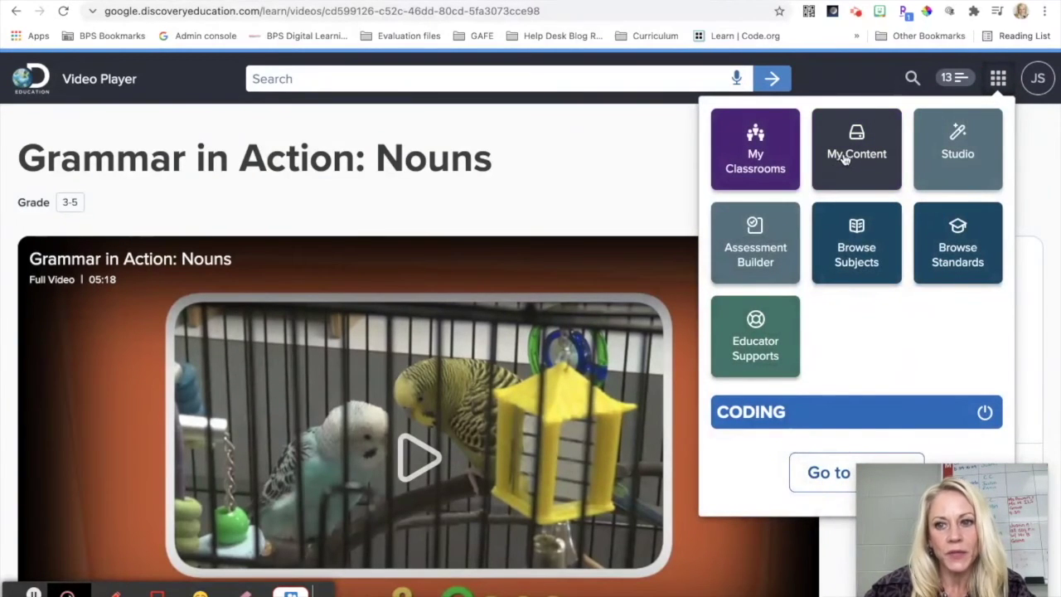
pyautogui.click(855, 153)
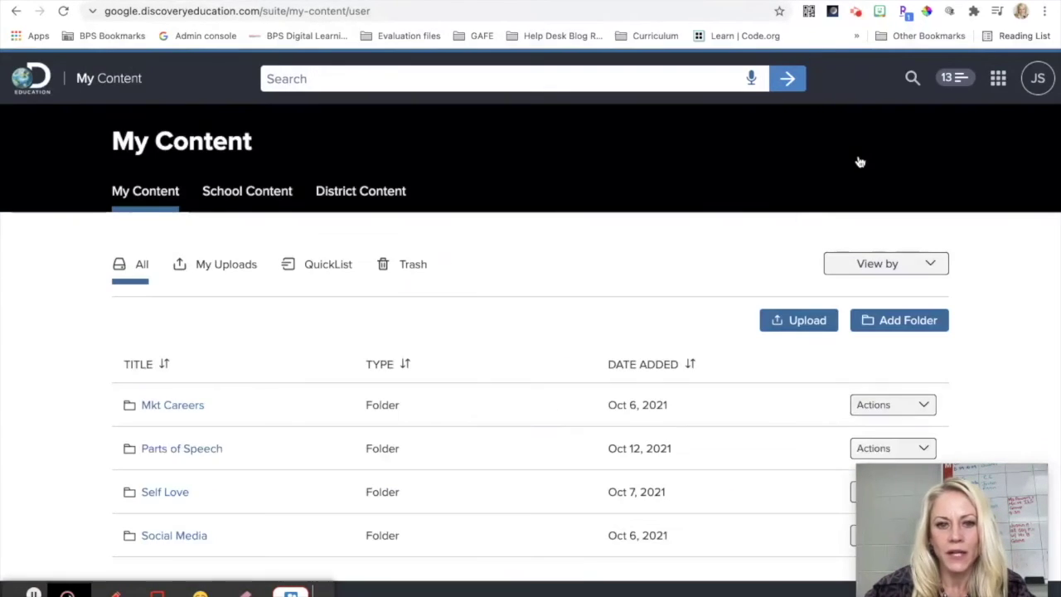
pyautogui.scroll(-1, 551, 233)
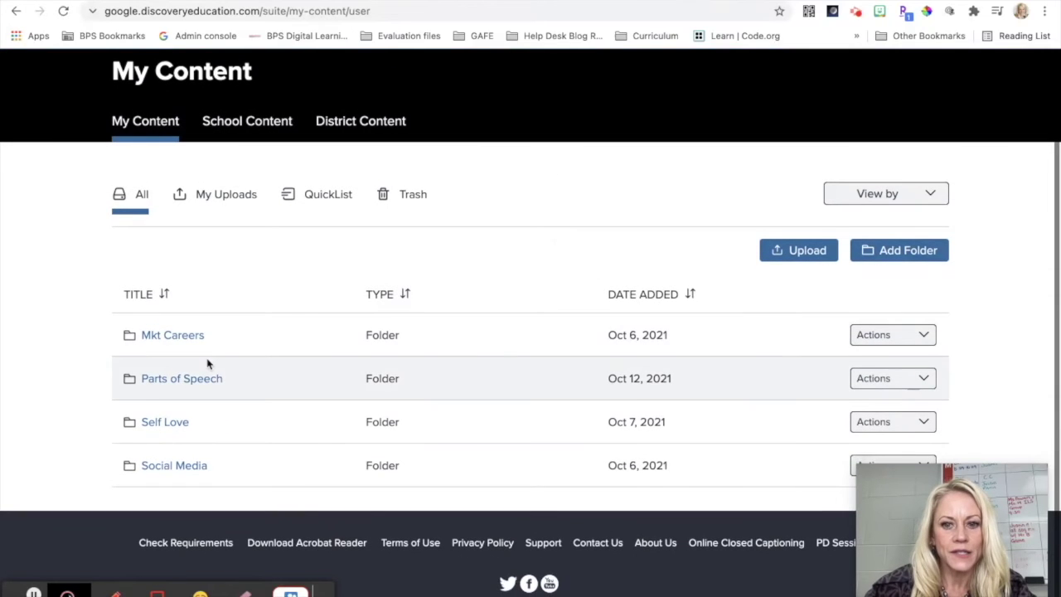
pyautogui.click(186, 383)
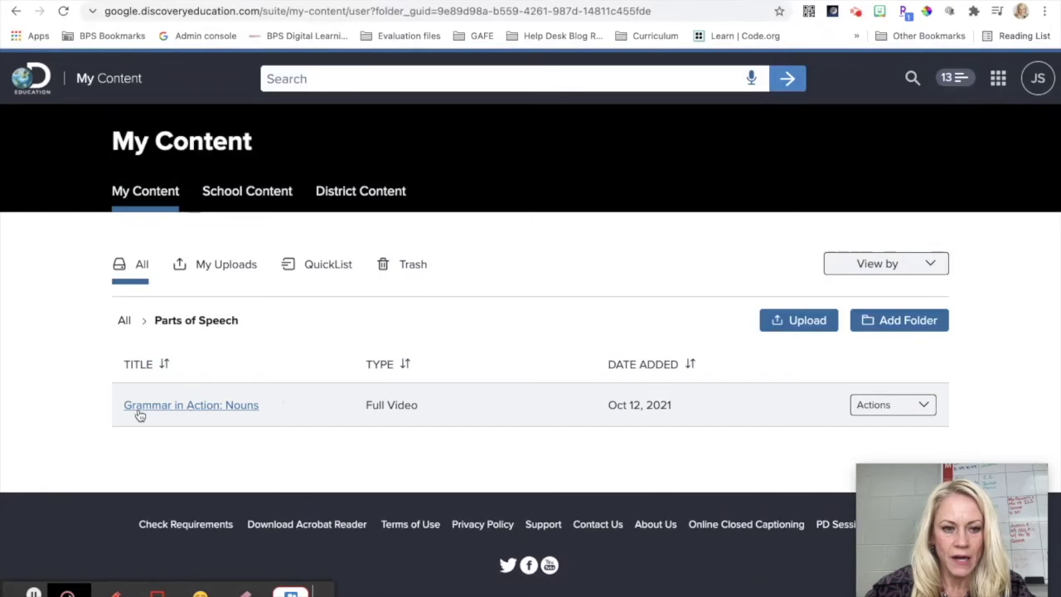
# Step: Show the QuickList tab sorted by Date Added, newest first
pyautogui.click(326, 269)
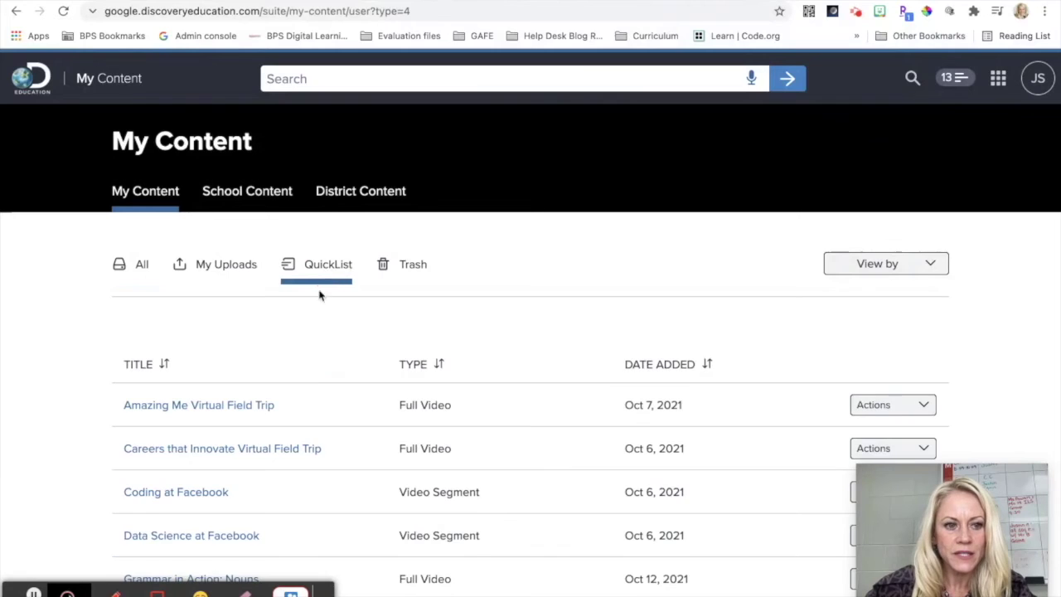
pyautogui.scroll(-3, 307, 311)
pyautogui.scroll(-3, 307, 313)
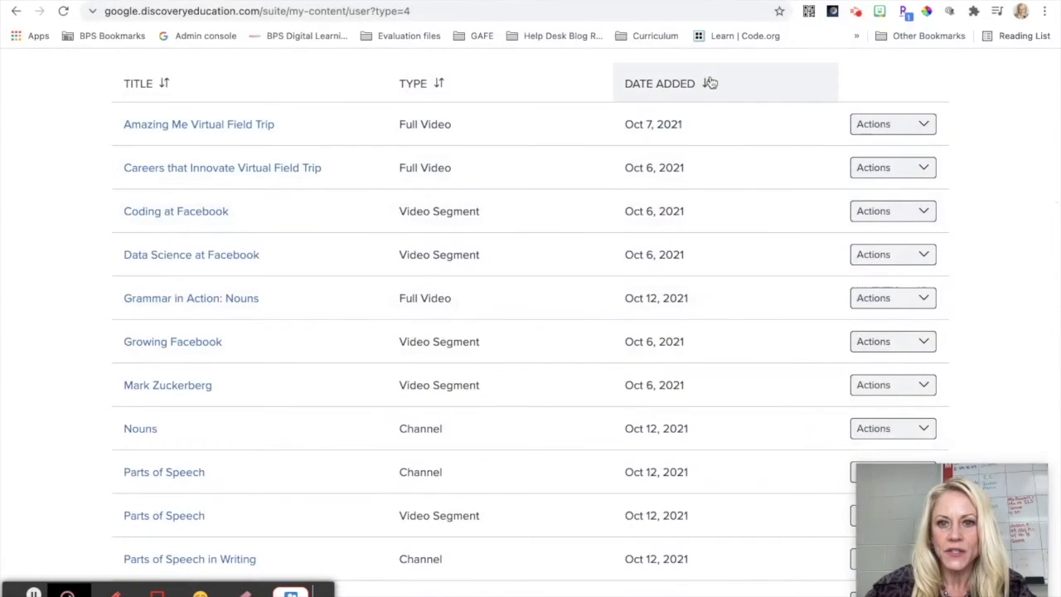
pyautogui.click(706, 84)
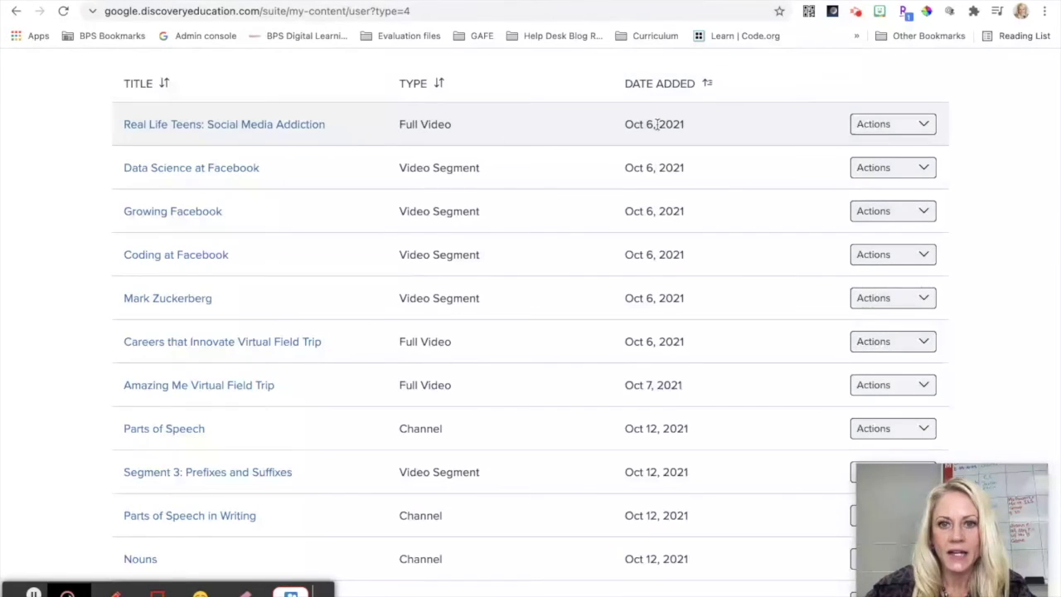
pyautogui.click(706, 84)
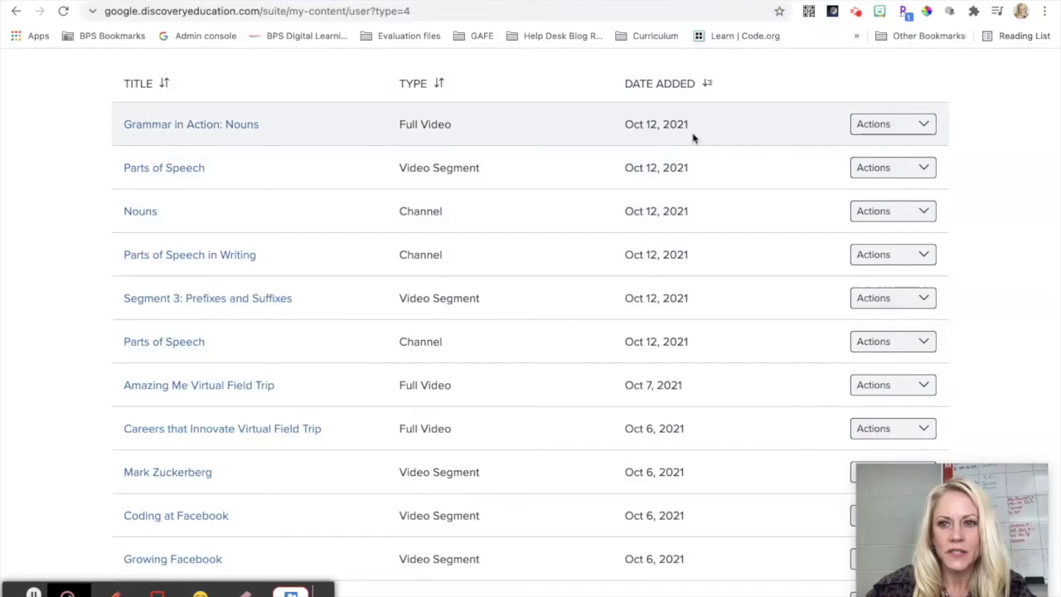
pyautogui.scroll(1, 703, 142)
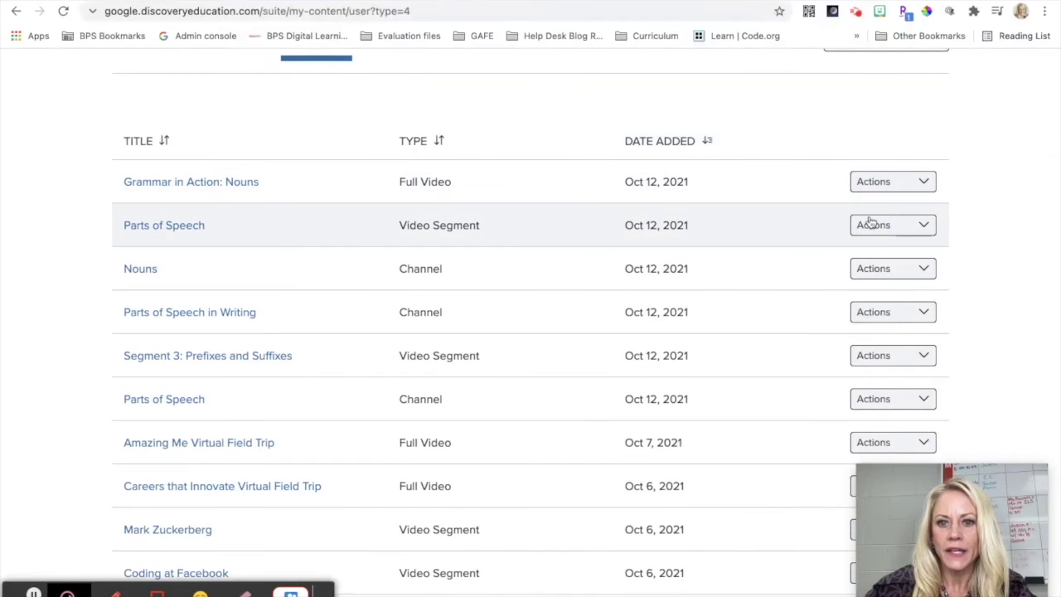
# Step: Preview Share for the Parts of Speech segment, then copy it into the Parts of Speech folder
pyautogui.click(880, 229)
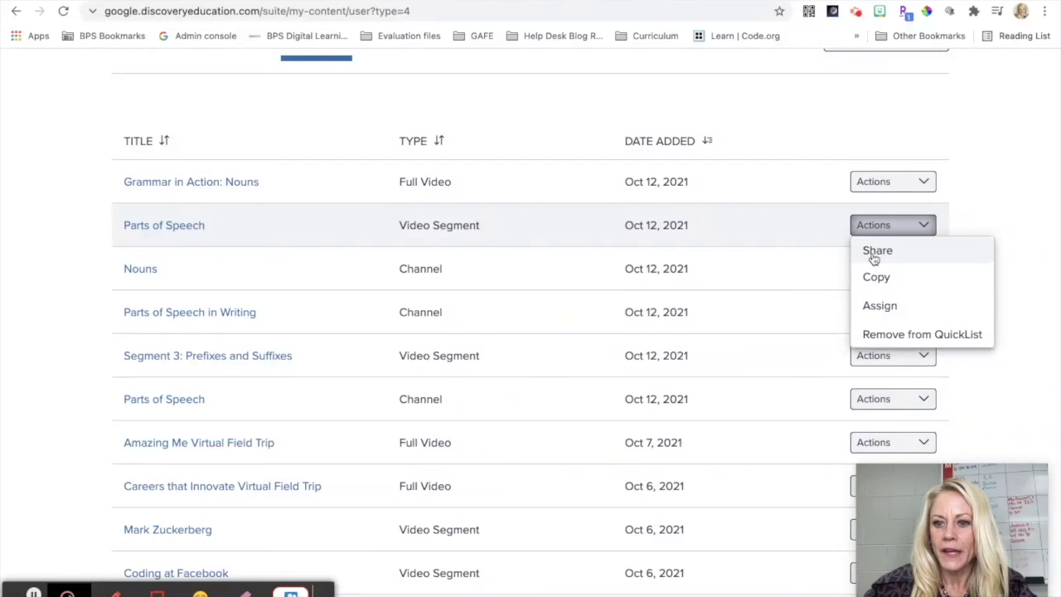
pyautogui.click(870, 262)
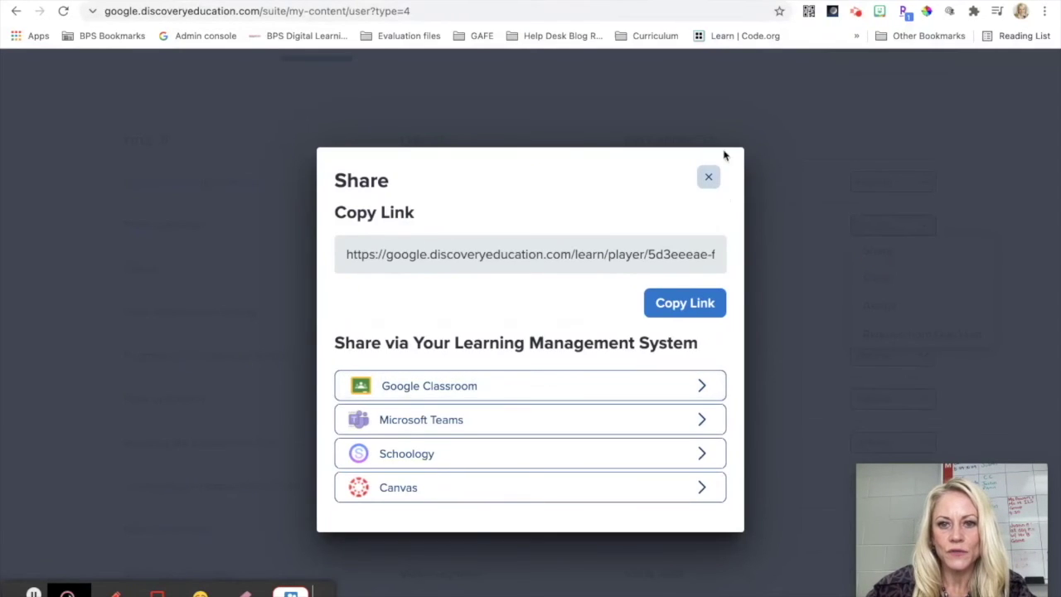
pyautogui.click(707, 177)
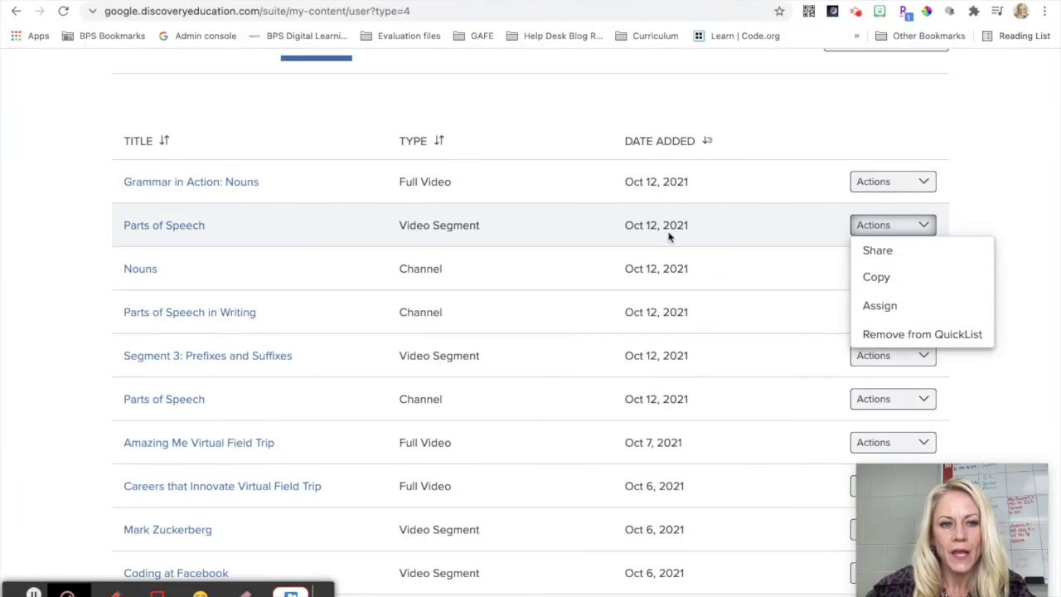
pyautogui.click(868, 280)
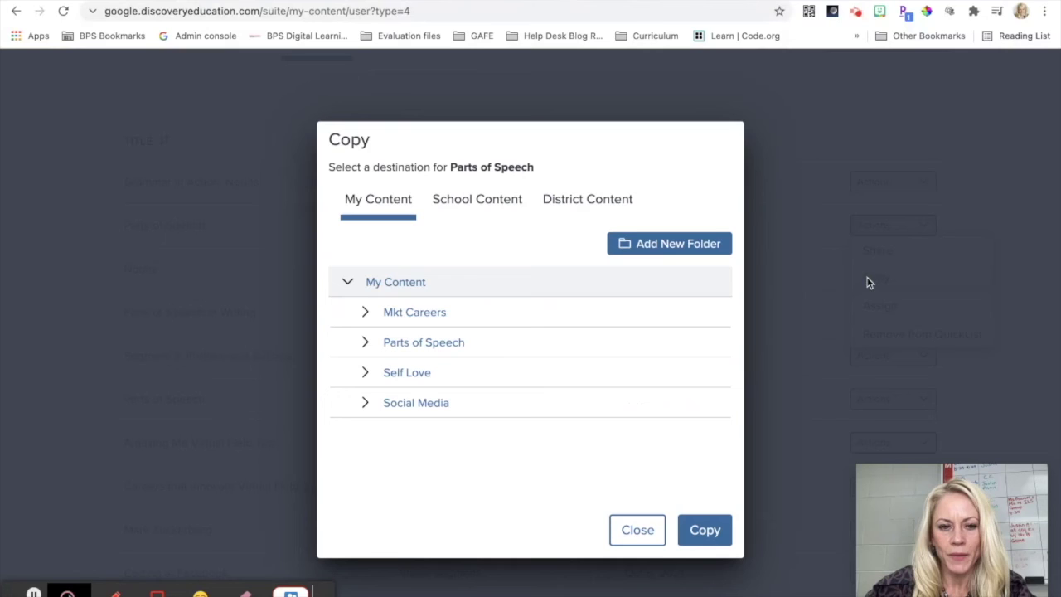
pyautogui.click(410, 348)
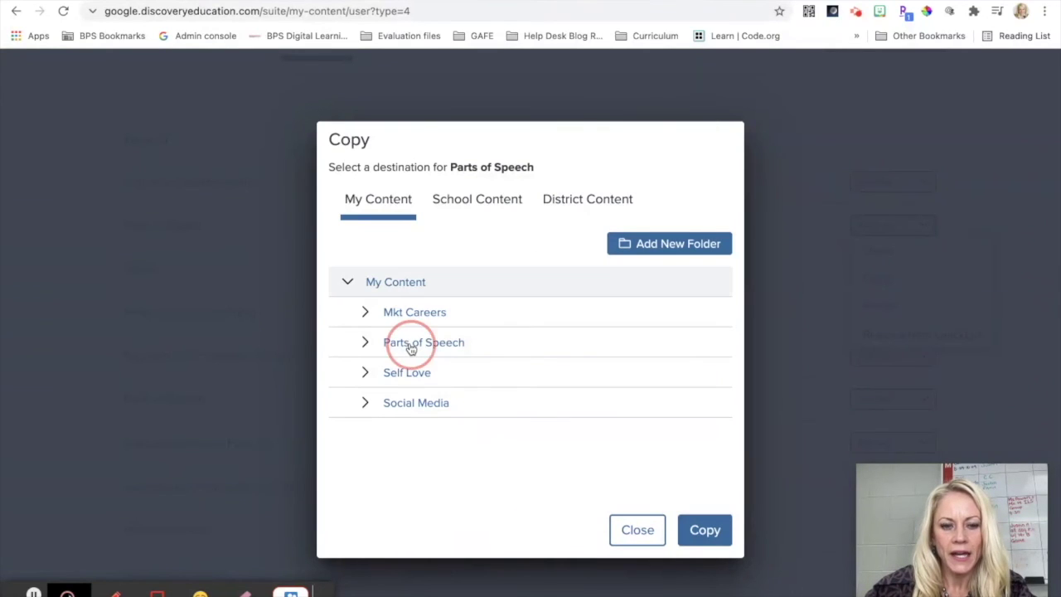
pyautogui.click(693, 533)
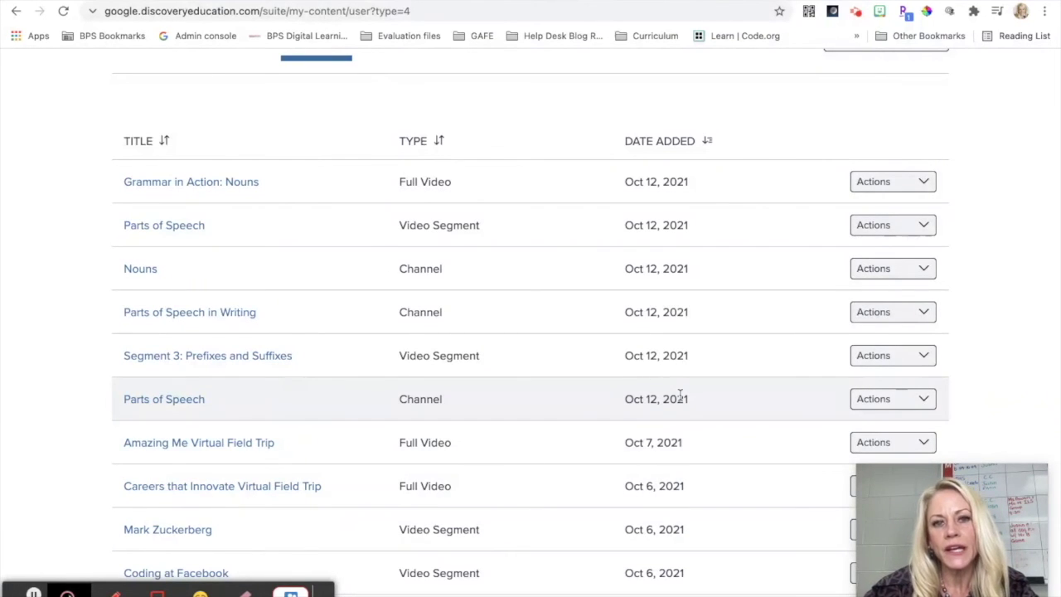
pyautogui.scroll(3, 680, 398)
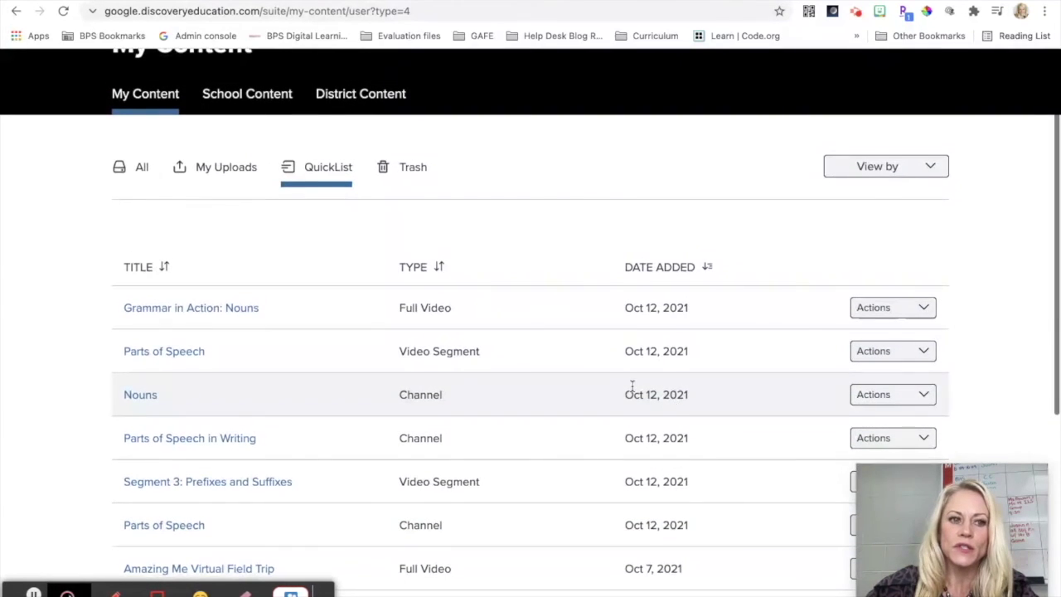
pyautogui.scroll(1, 533, 237)
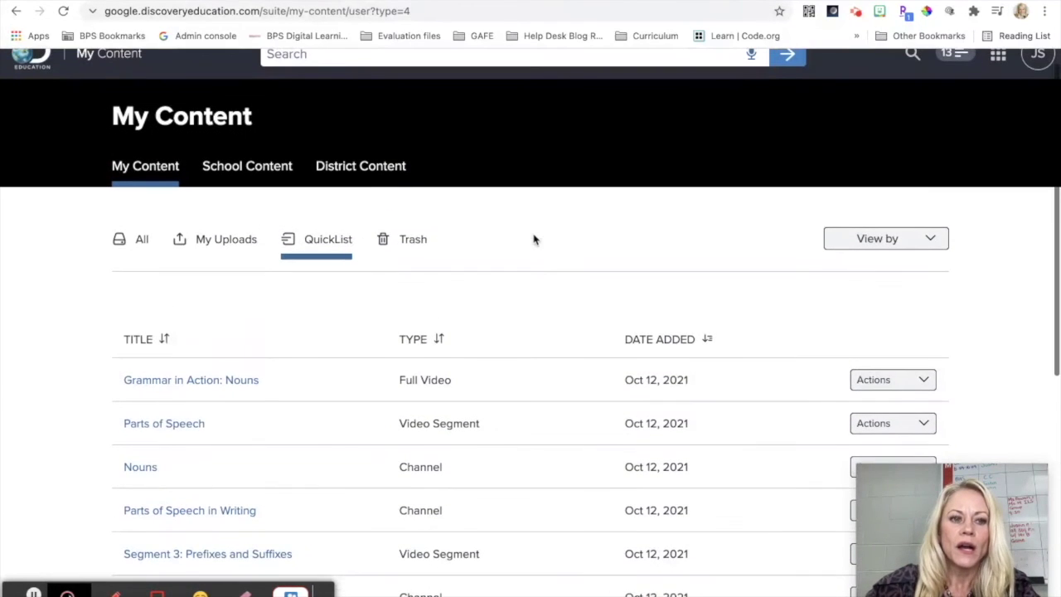
pyautogui.click(154, 167)
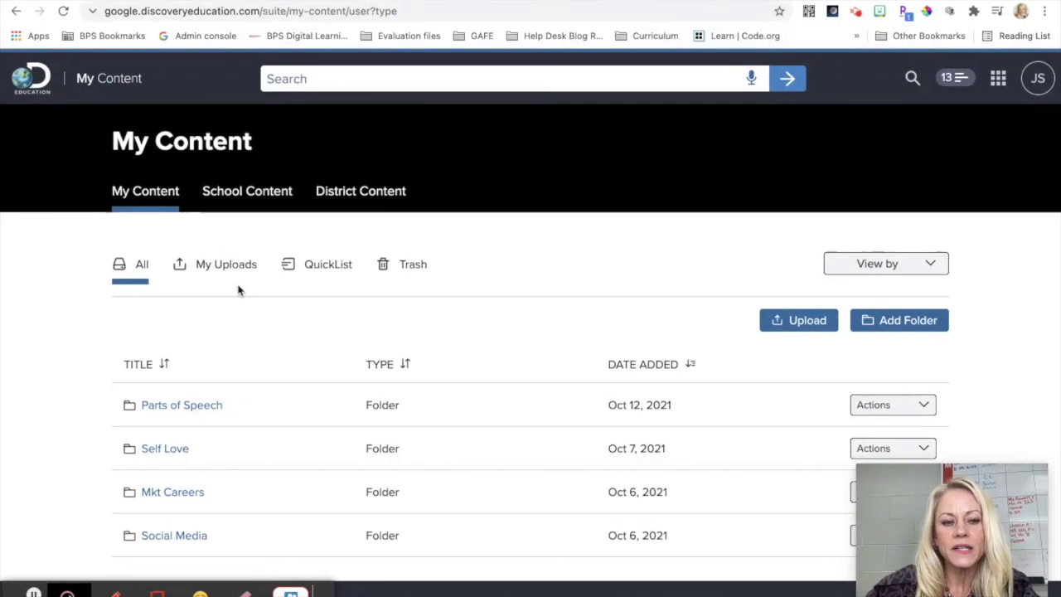
pyautogui.scroll(-1, 236, 377)
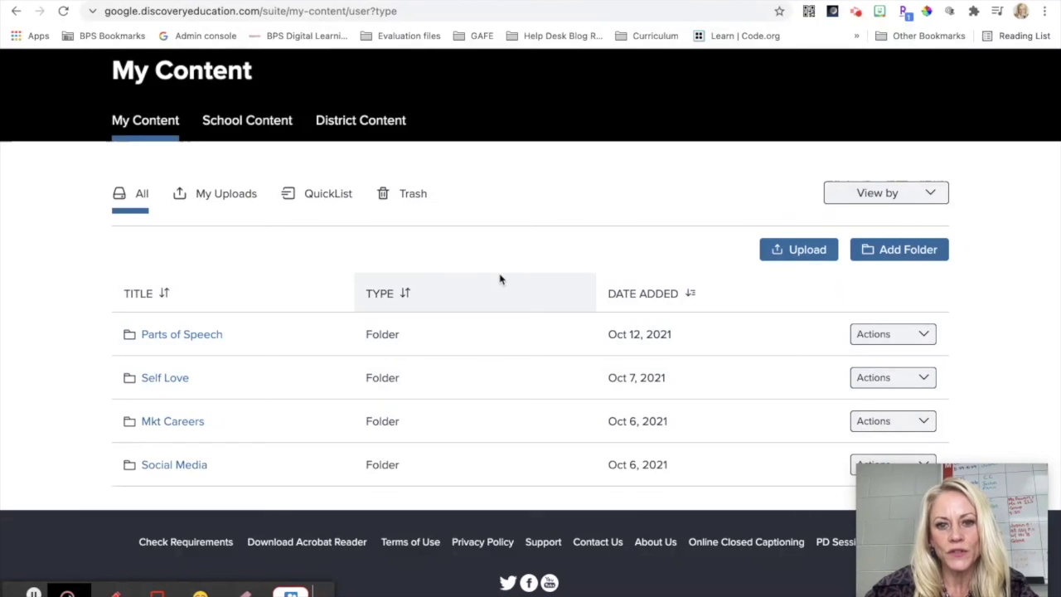
pyautogui.click(334, 194)
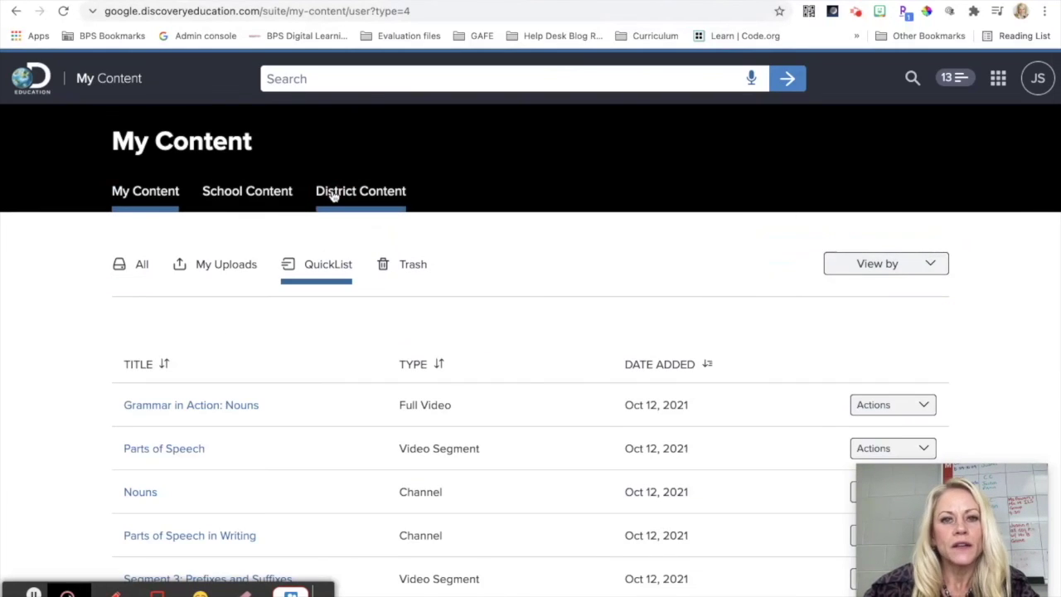